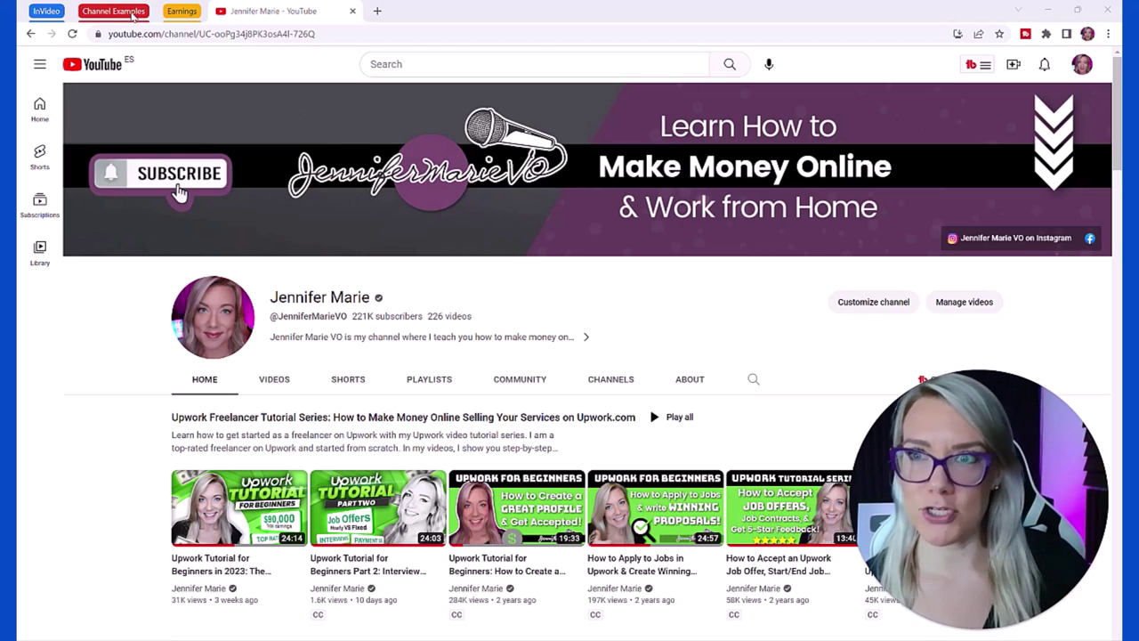
Sort the Billionaire Libr4ry channel's Shorts by popularity
left_click(132, 14)
left_click(222, 11)
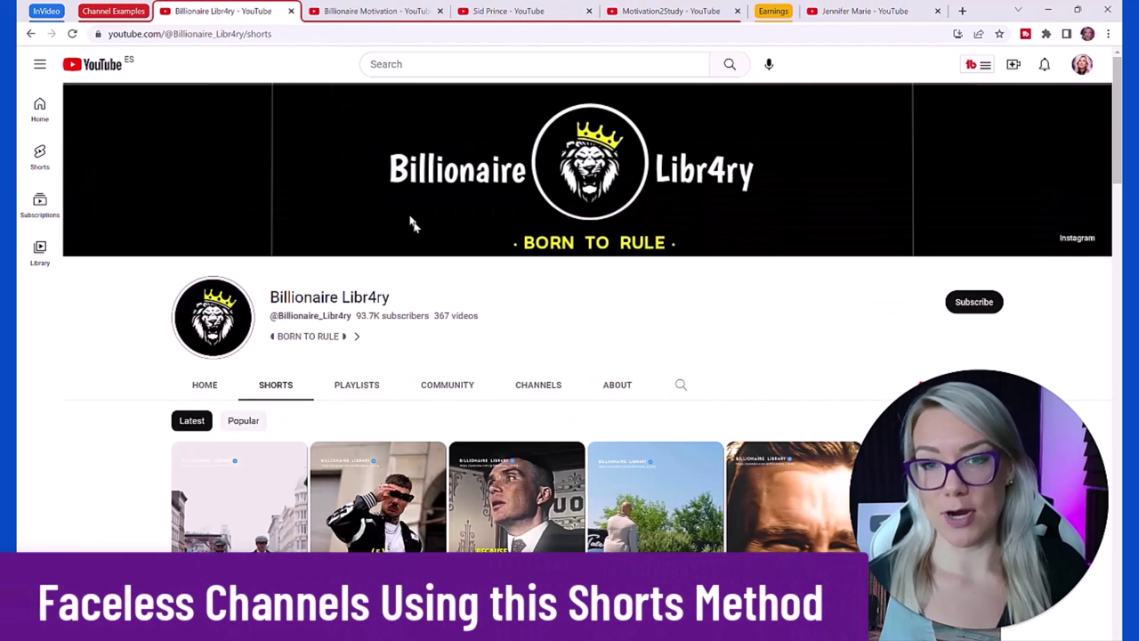
scroll(260, 241, "down", 2)
left_click(256, 234)
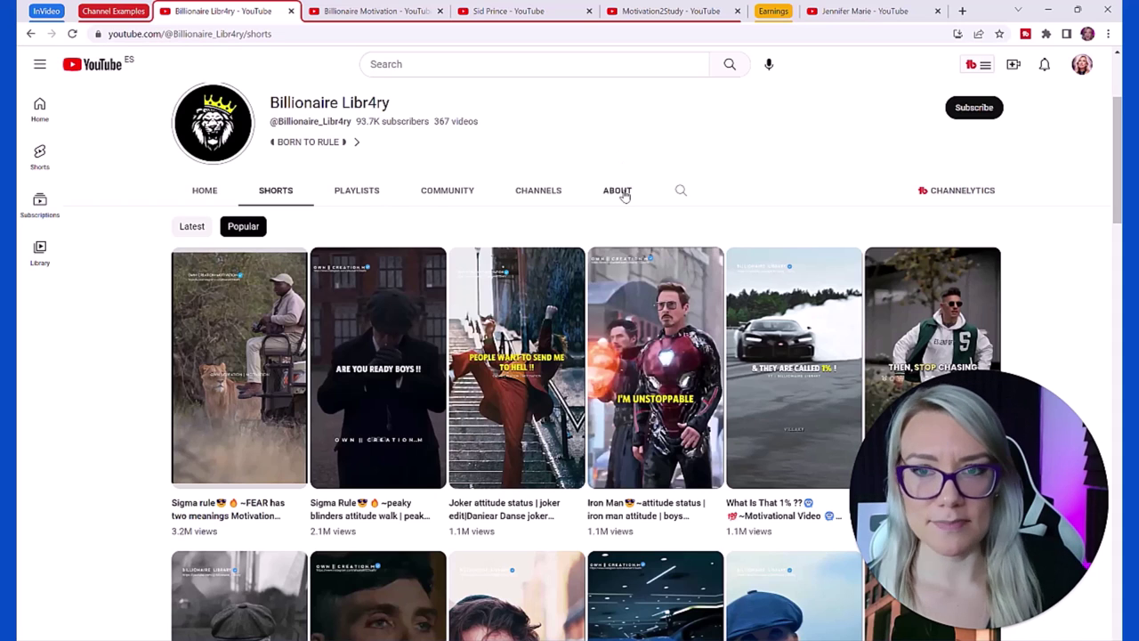
Check the channel's About stats, then return to its home page with 93.7K subscribers and 367 videos
left_click(618, 190)
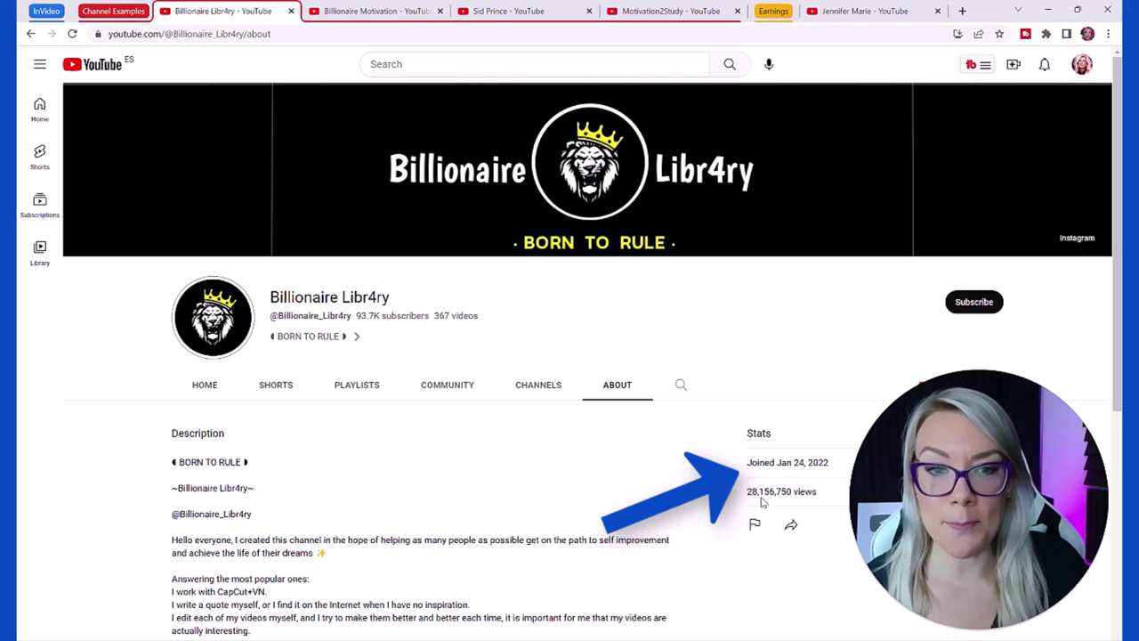
left_click(204, 385)
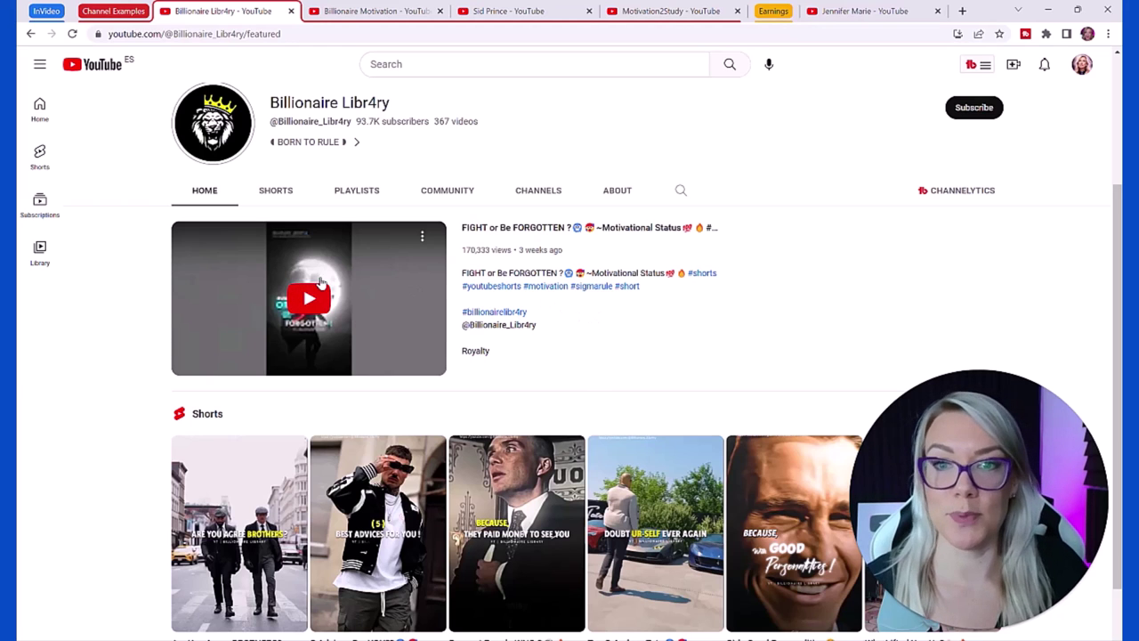
scroll(303, 263, "down", 1)
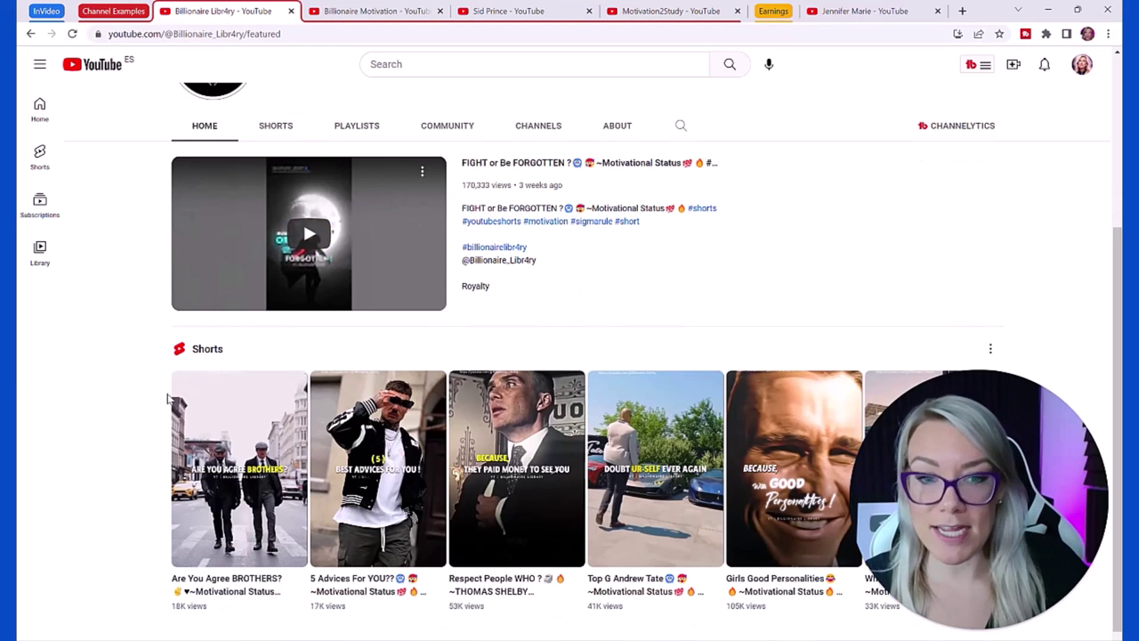
scroll(723, 436, "up", 2)
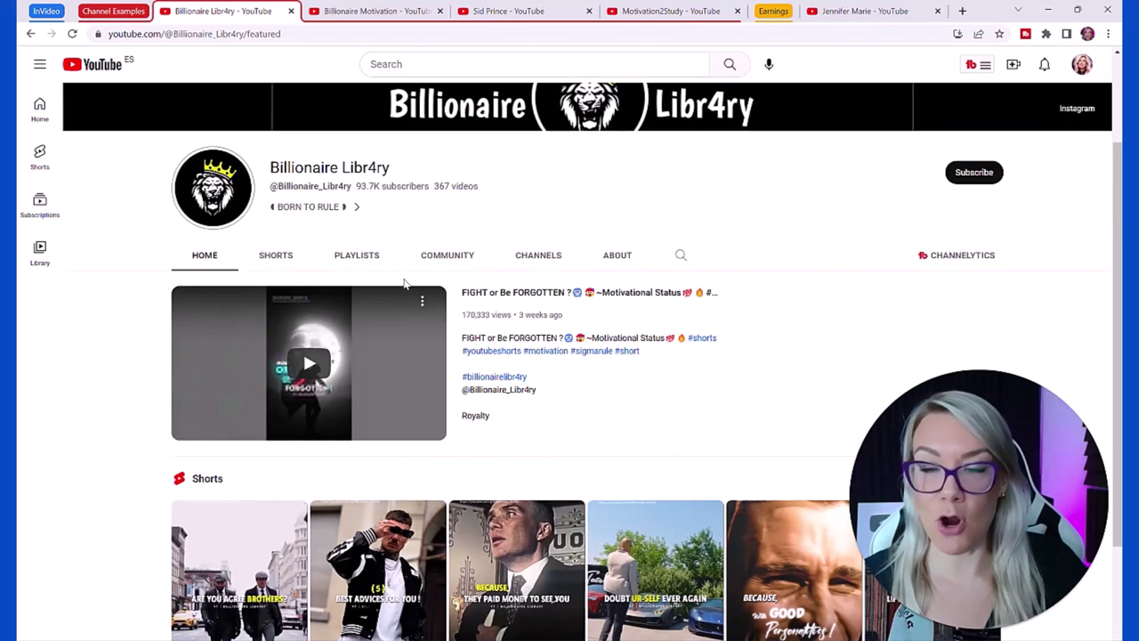
Sort Billionaire Motivation's Shorts by popularity, watch the top Short (966K views), and return to the list
key("ctrl+Tab")
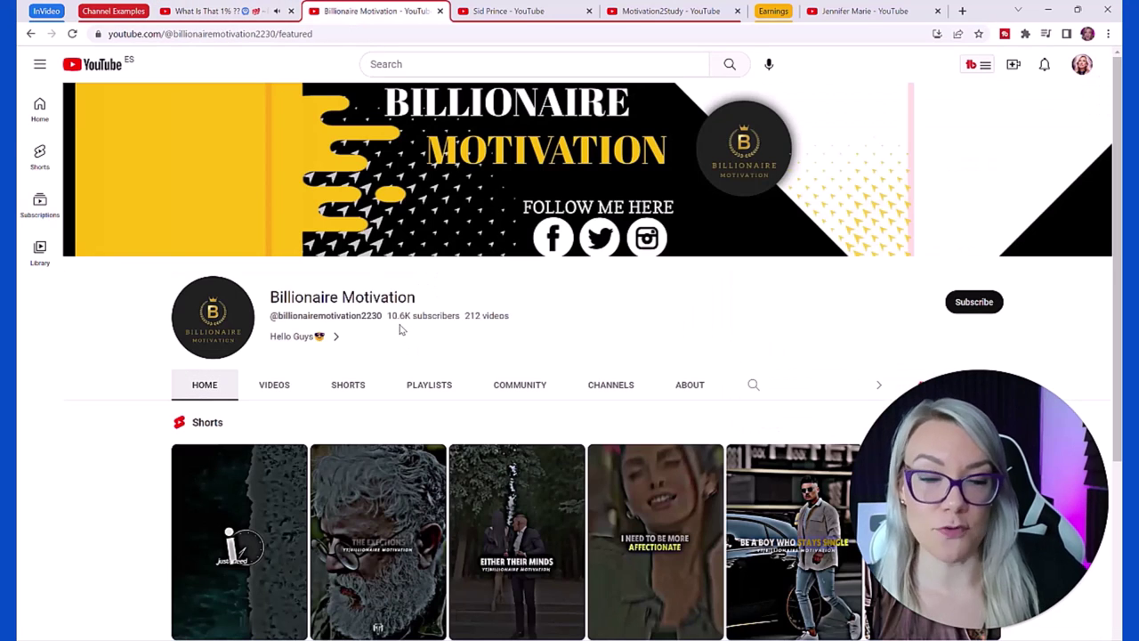
left_click(346, 387)
scroll(347, 389, "down", 2)
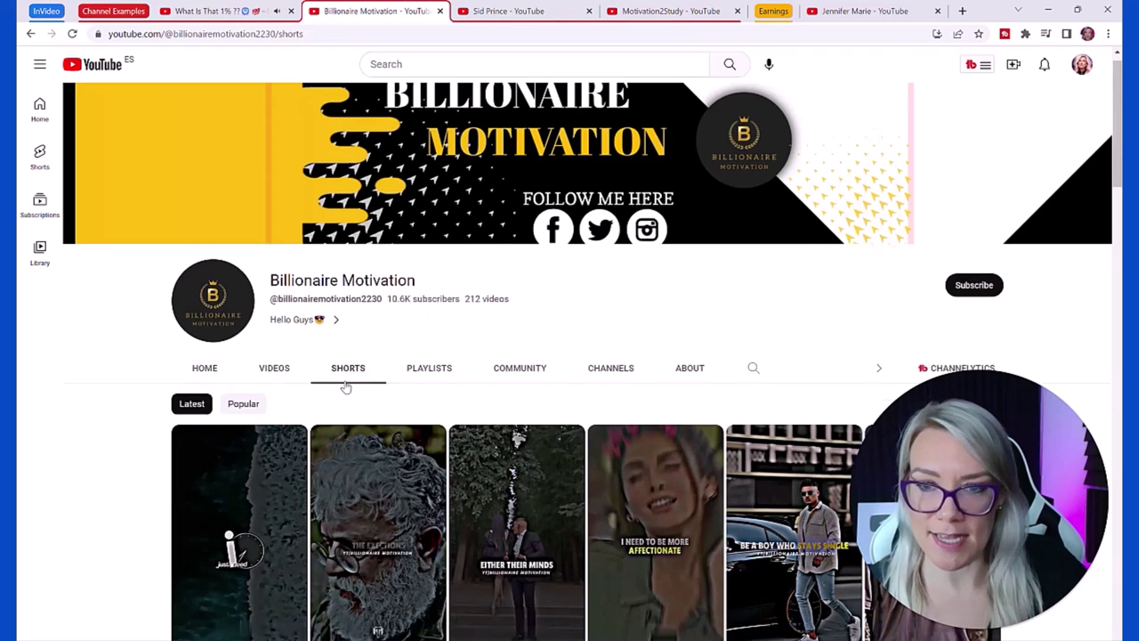
left_click(241, 401)
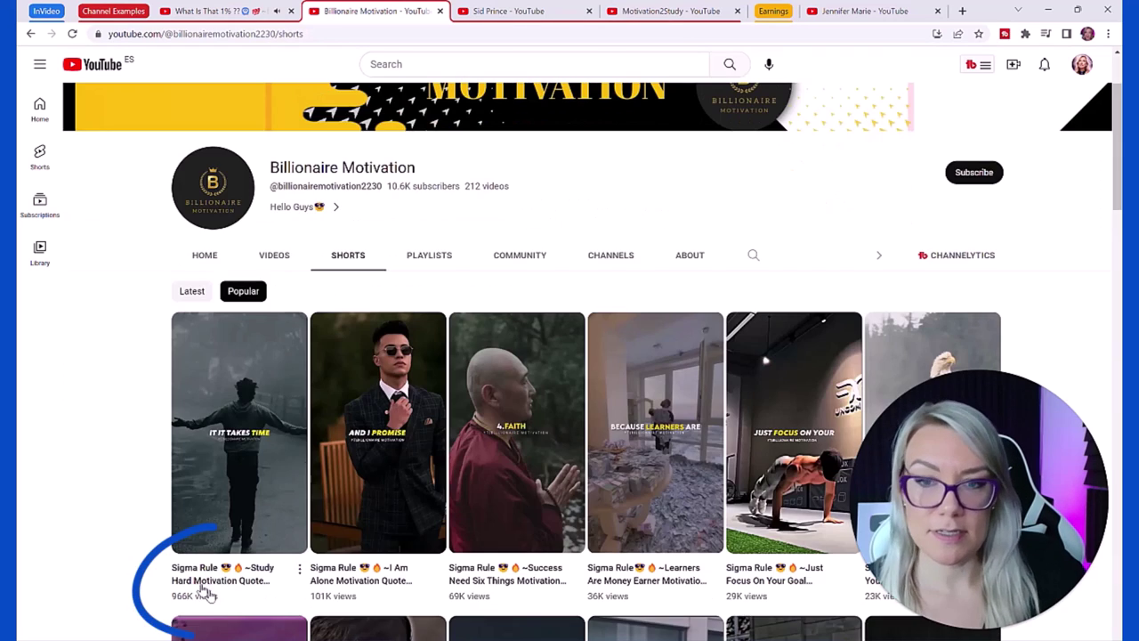
left_click(250, 521)
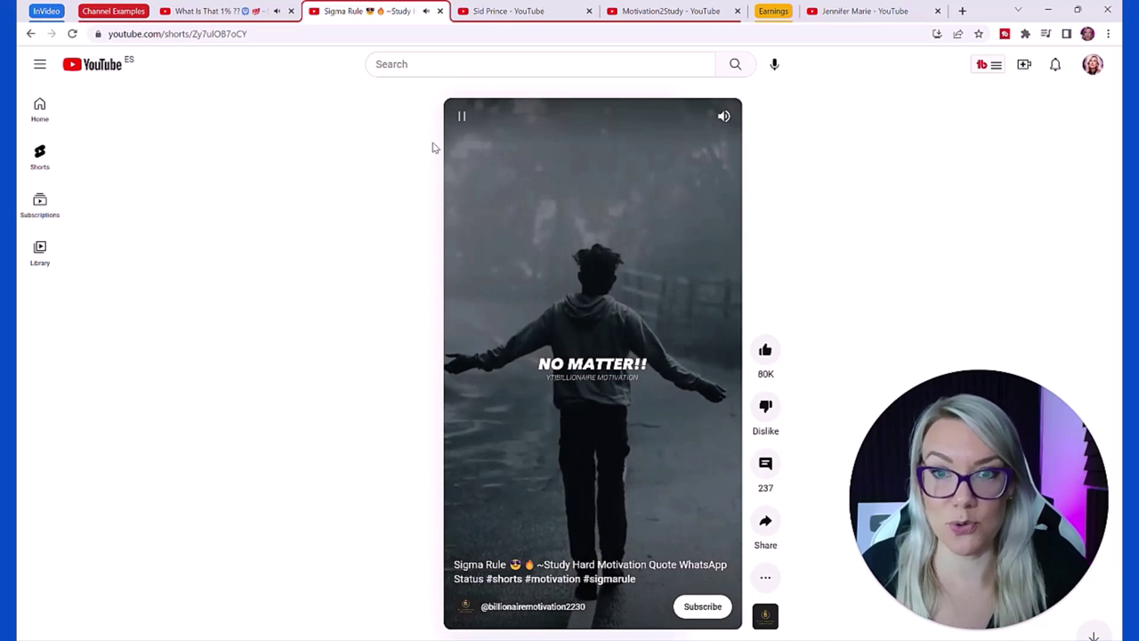
left_click(30, 34)
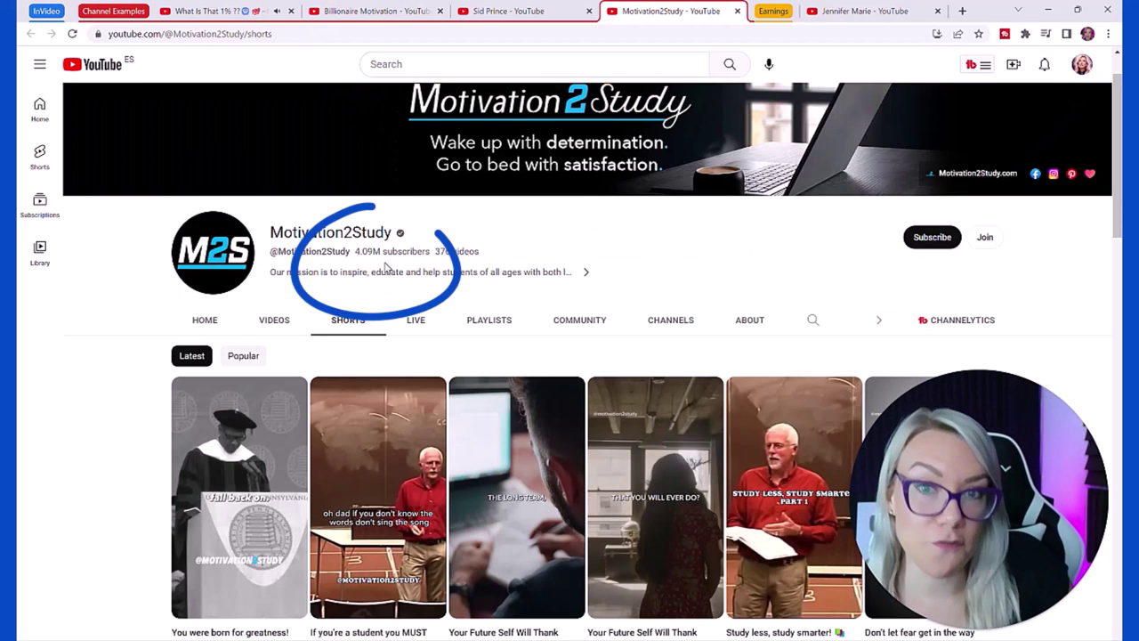
Sort Motivation2Study's Shorts by popularity and play the Study Motivation Short, pausing it briefly
left_click(243, 355)
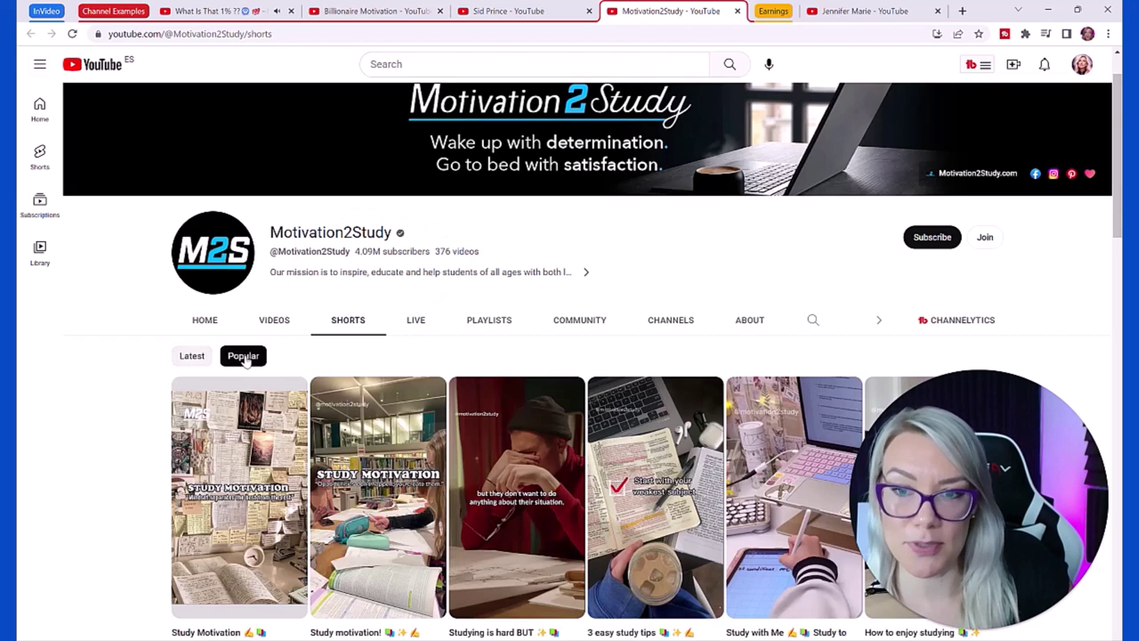
scroll(291, 352, "down", 1)
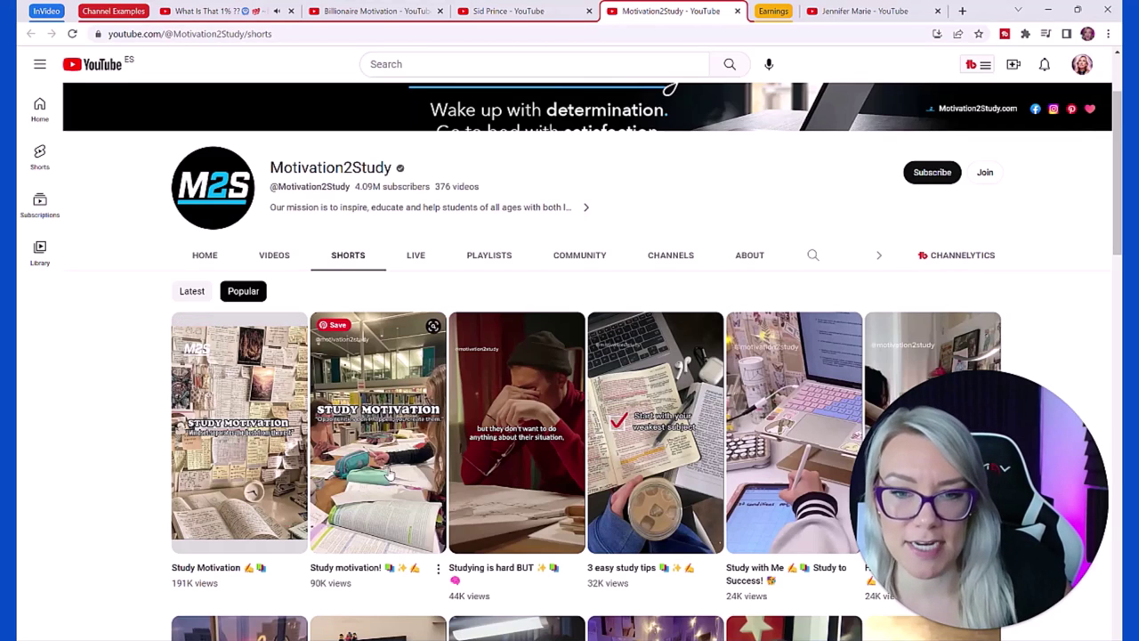
left_click(294, 495)
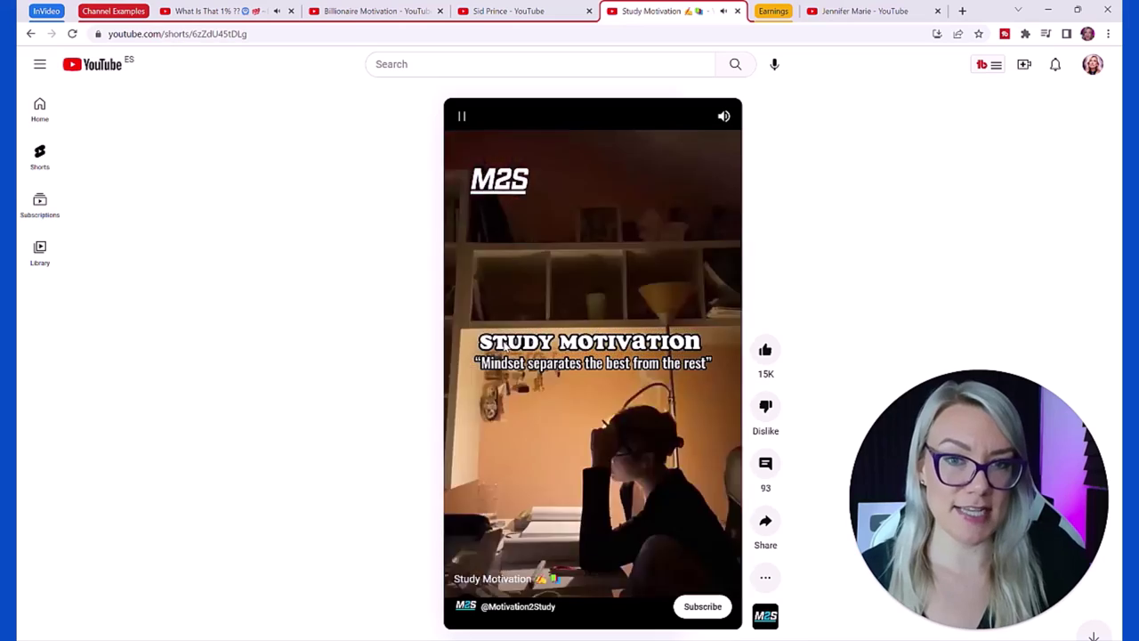
left_click(530, 371)
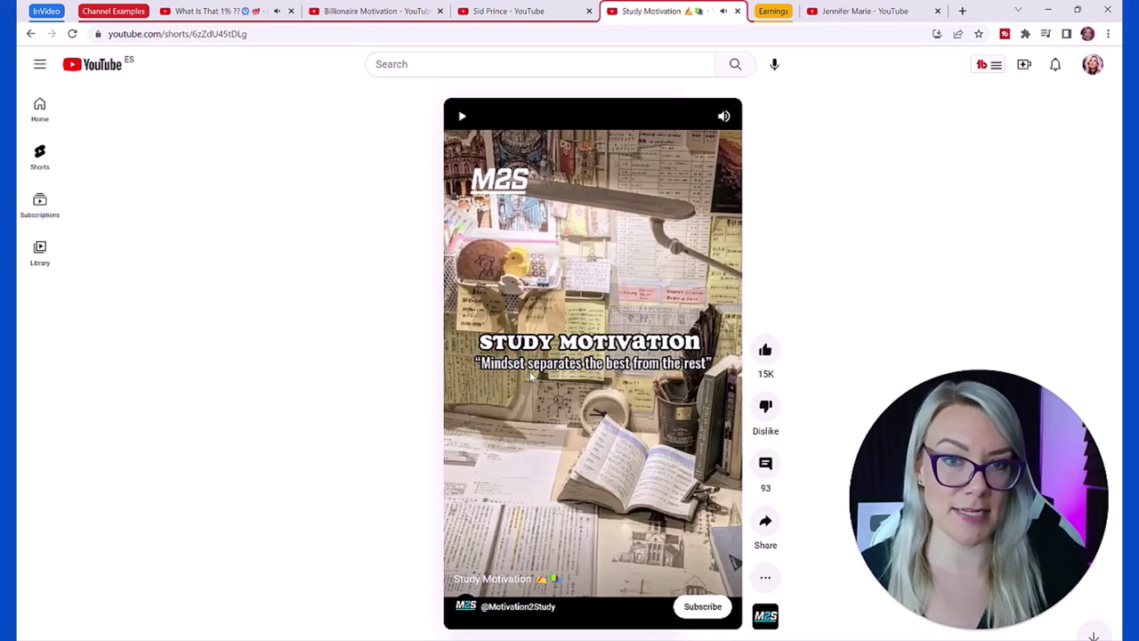
left_click(530, 371)
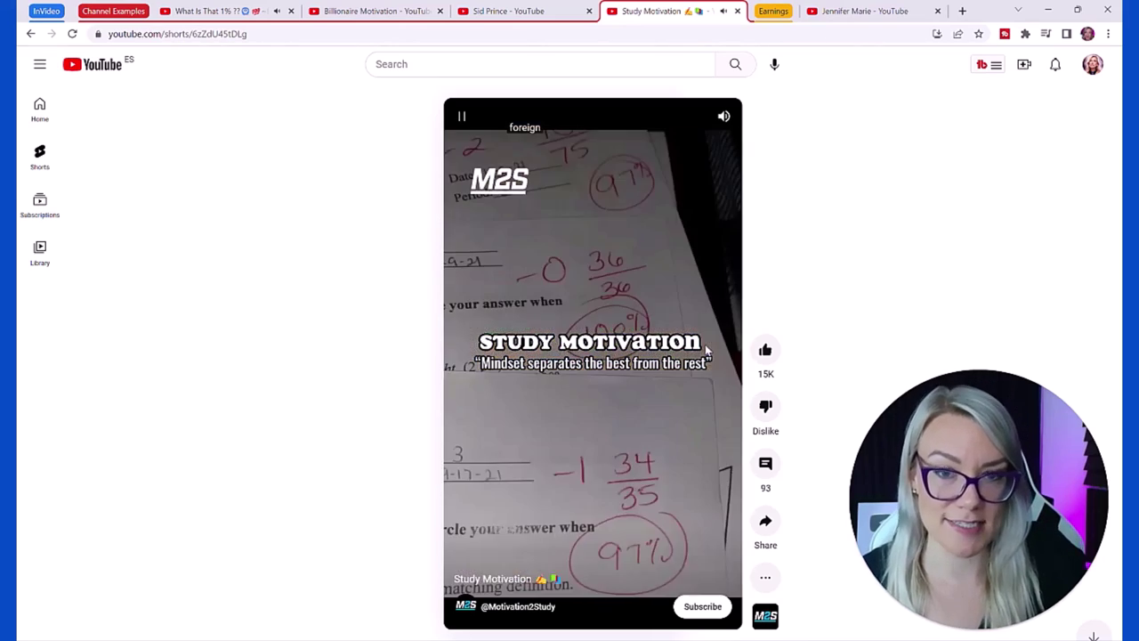
Glance at the Sid Prince channel, then bring up Billionaire Libr4ry's Social Blade stats
left_click(503, 11)
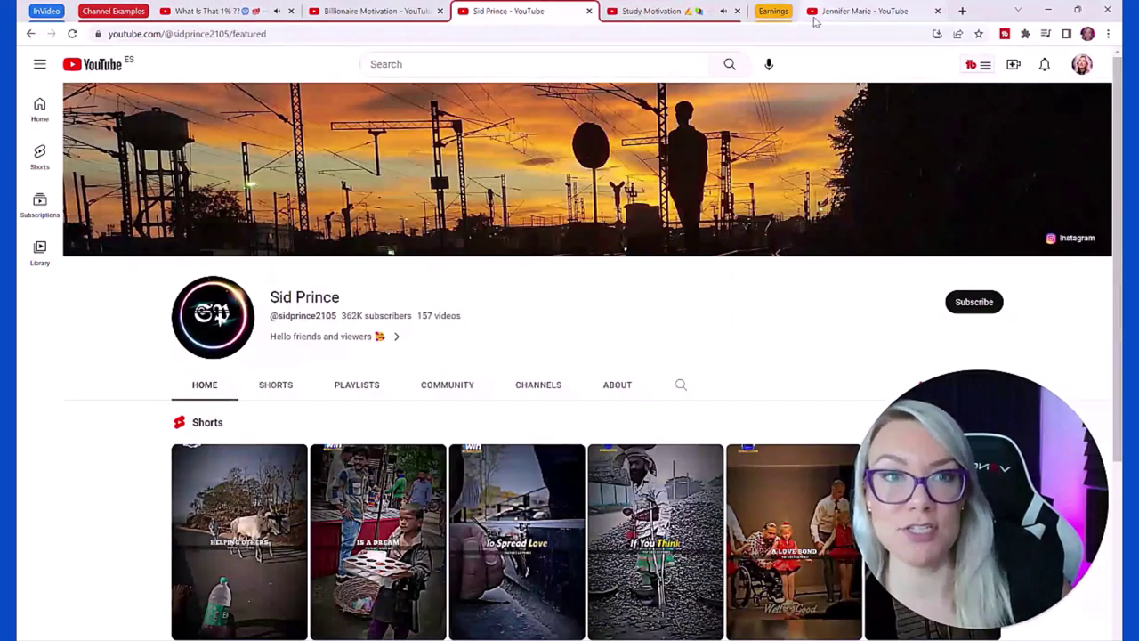
left_click(774, 11)
left_click(113, 11)
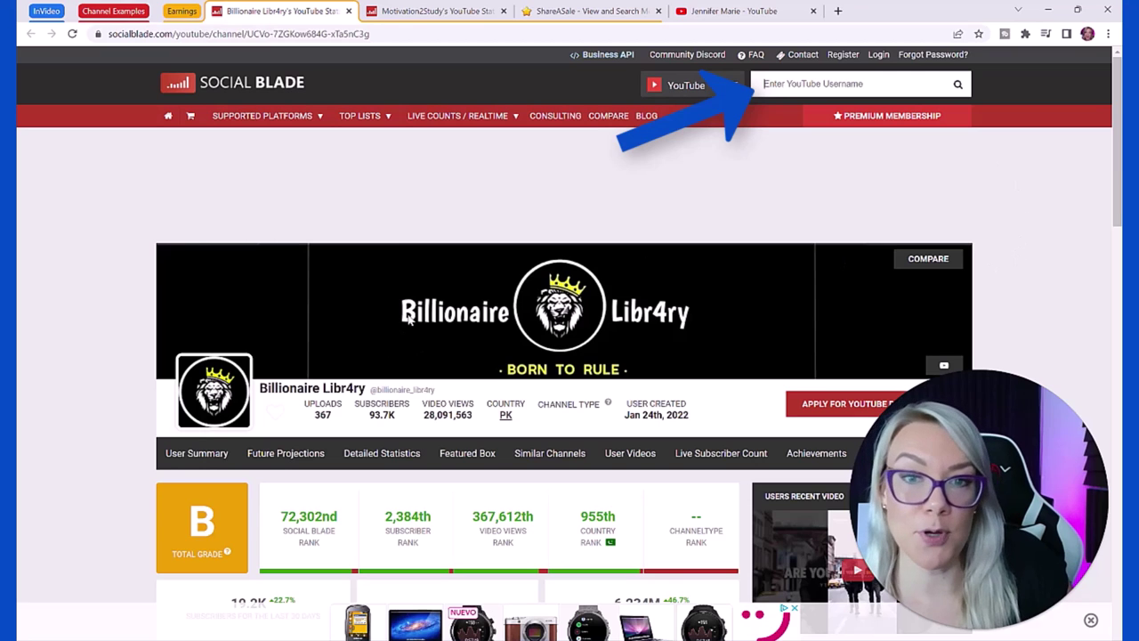
Compare Billionaire Libr4ry's estimated earnings with Motivation2Study's €672–€10.8K monthly on Social Blade
scroll(564, 420, "down", 2)
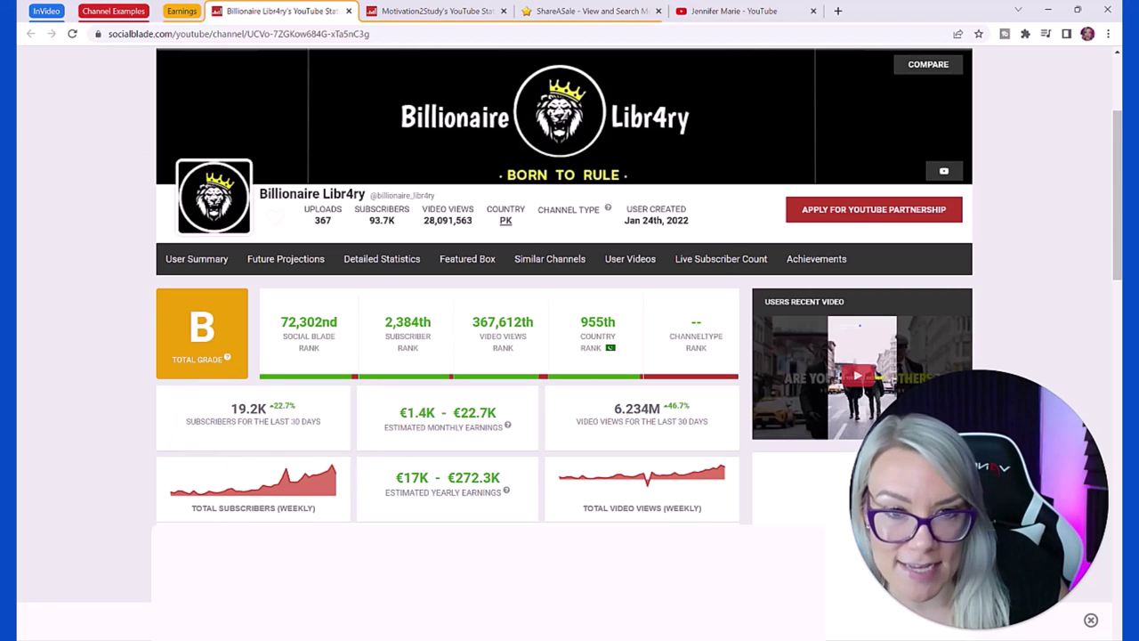
left_click(431, 11)
scroll(493, 297, "down", 2)
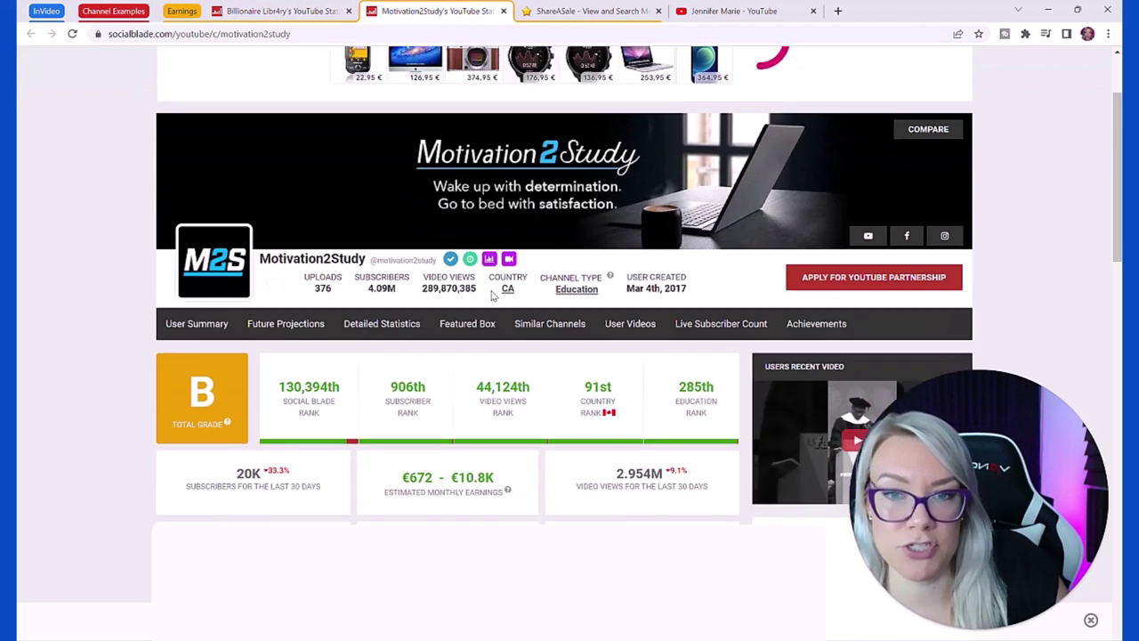
scroll(492, 296, "down", 1)
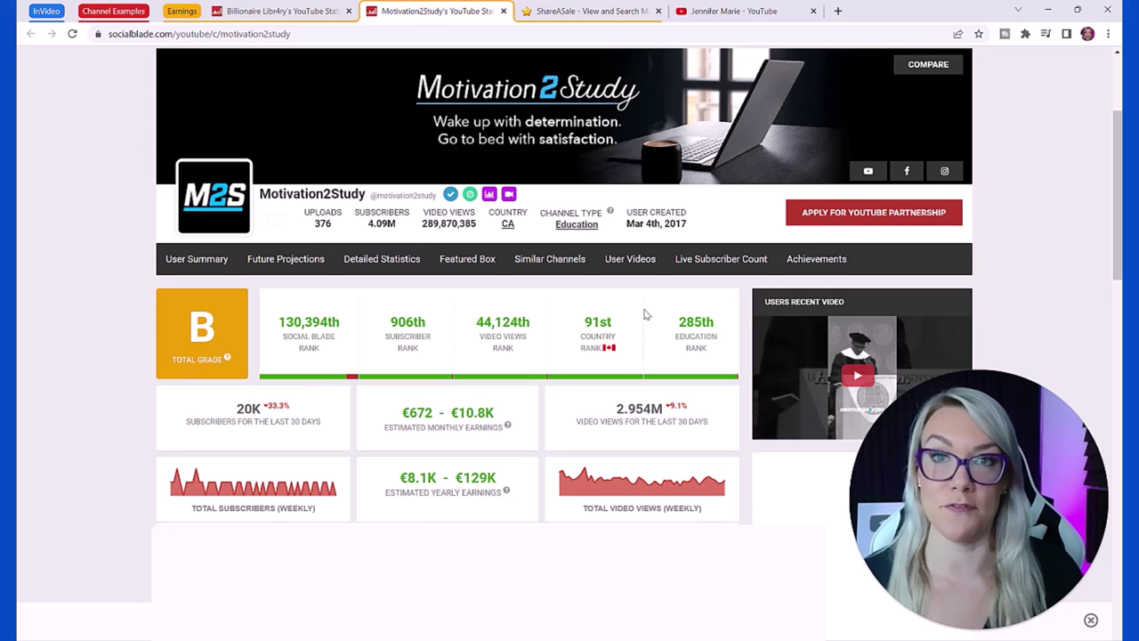
Search YouTube for 'motivational video', replacing the first 'inspirational' query, and browse the results
left_click(726, 12)
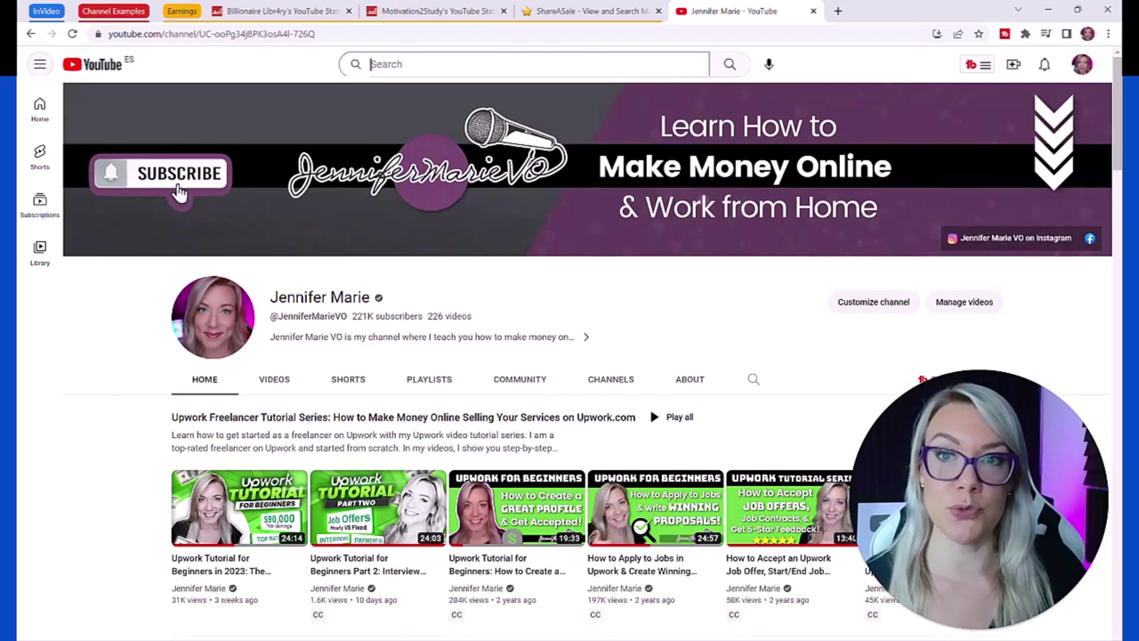
type("inspir")
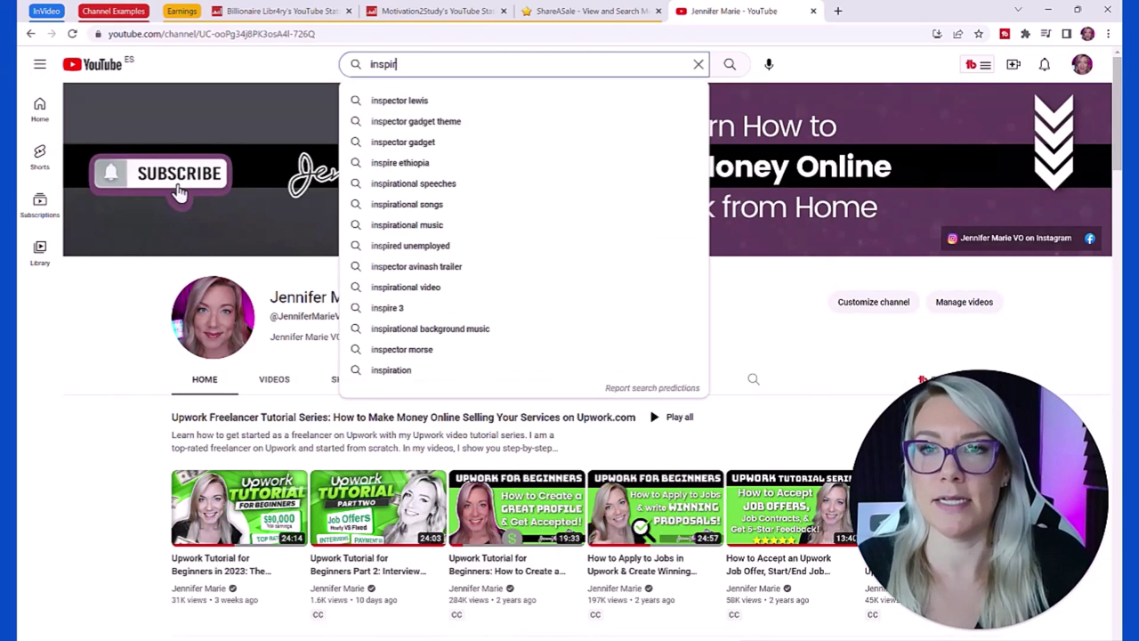
type("ational")
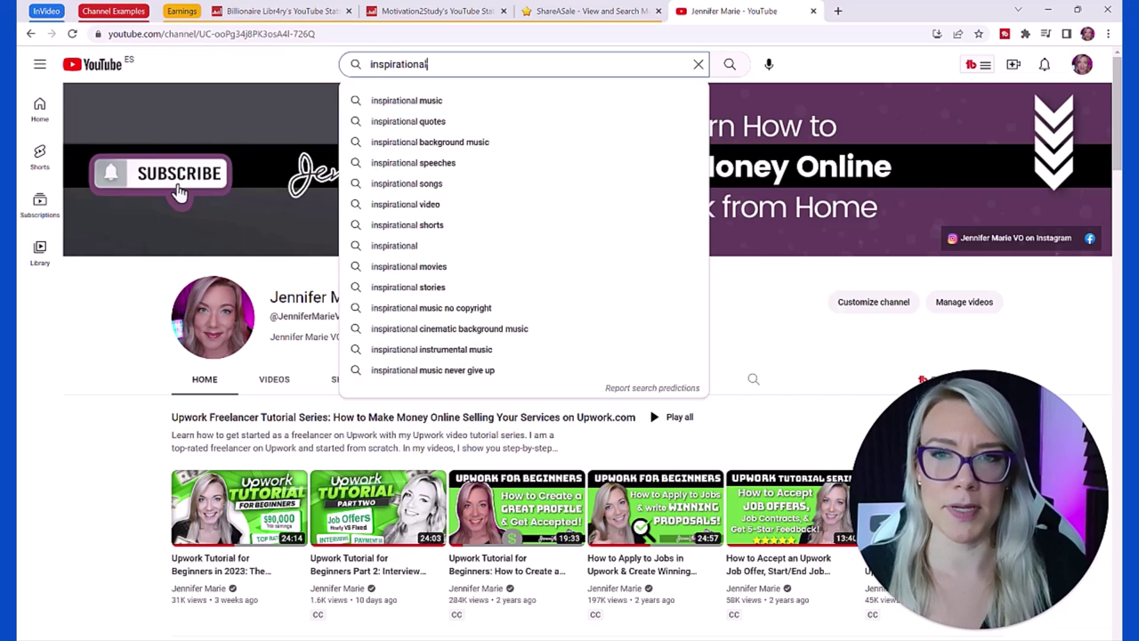
key("ctrl+a")
type("motivational")
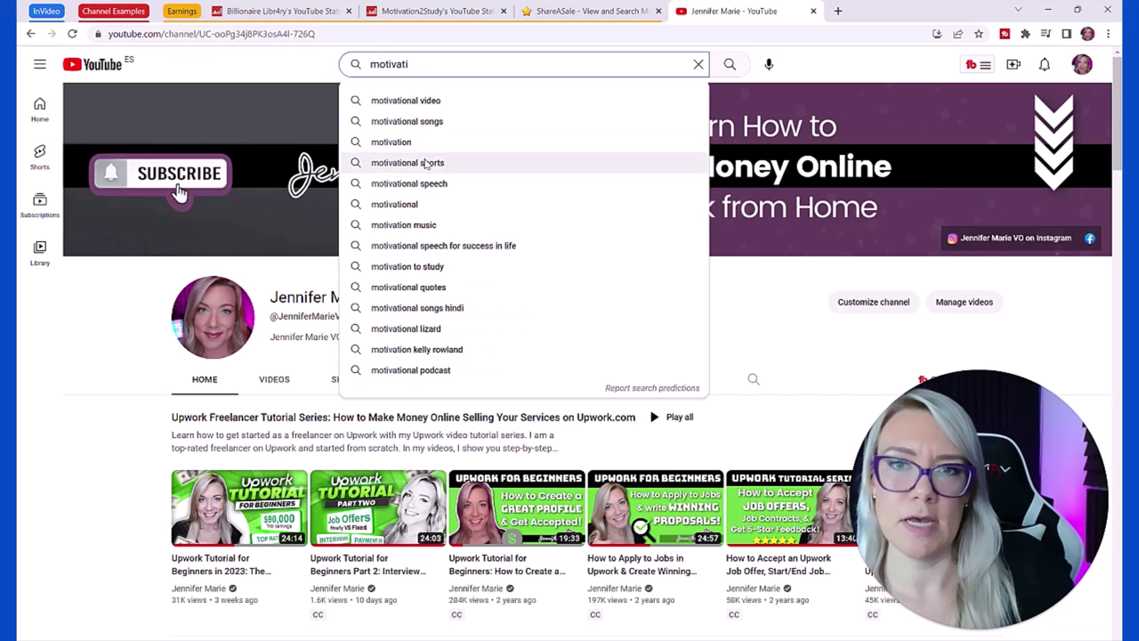
left_click(435, 100)
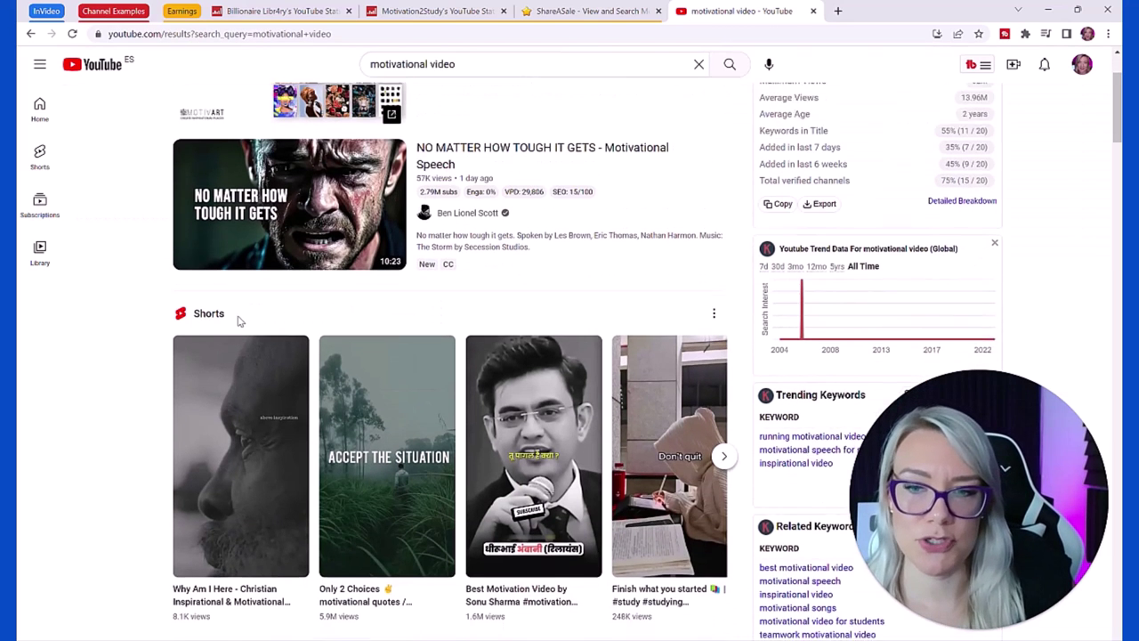
scroll(267, 374, "down", 1)
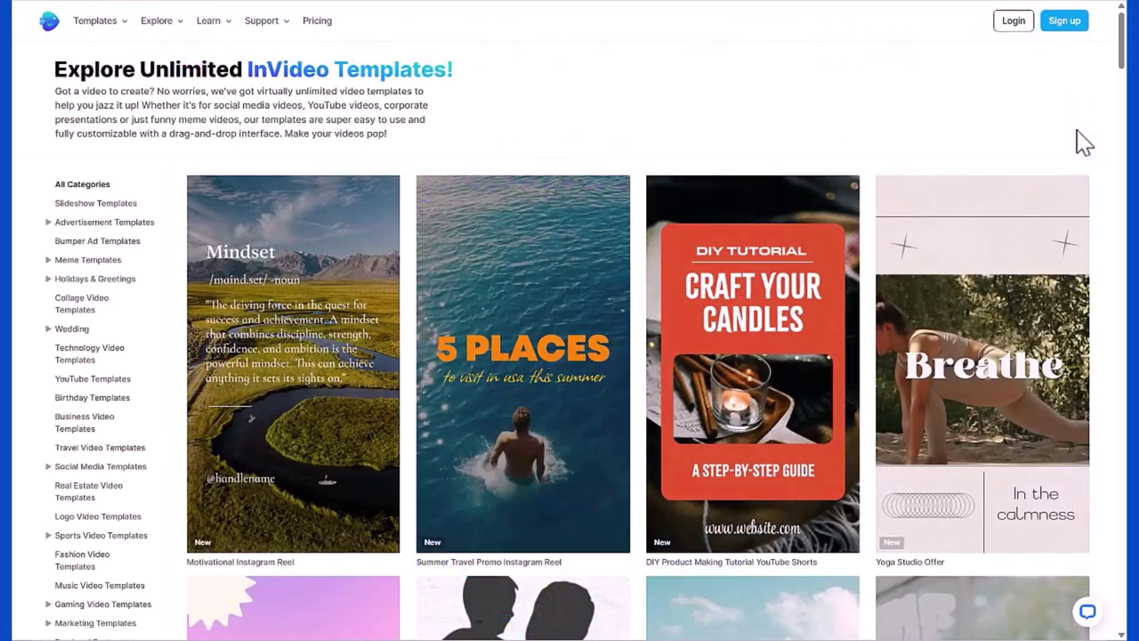
Scroll down through InVideo's templates gallery
scroll(1086, 142, "down", 2)
scroll(1084, 144, "down", 10)
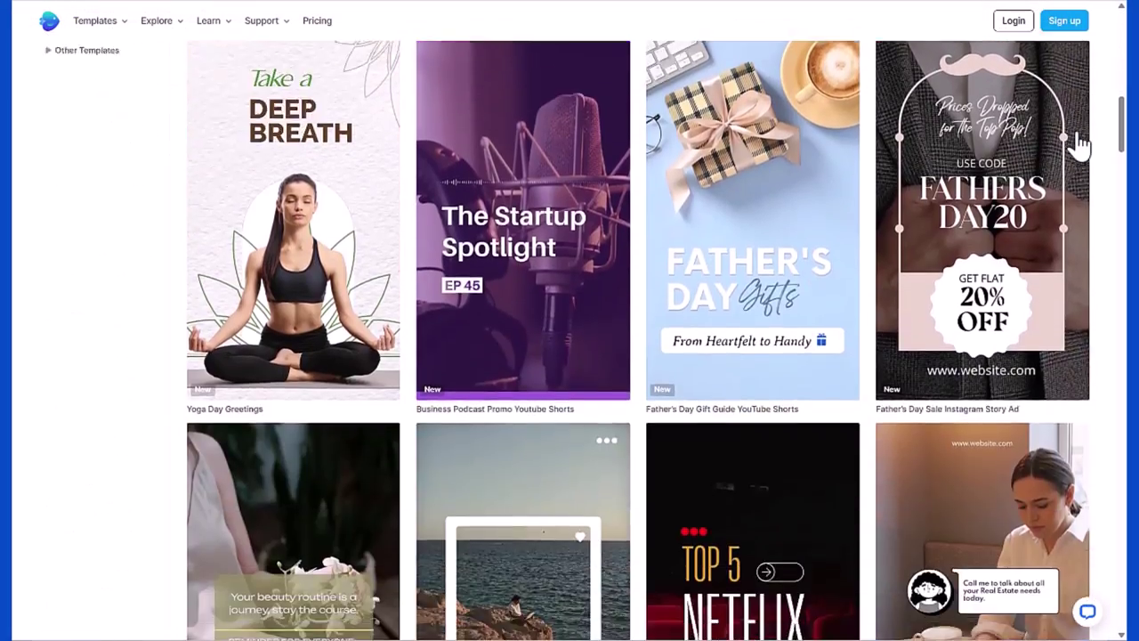
scroll(1080, 146, "down", 8)
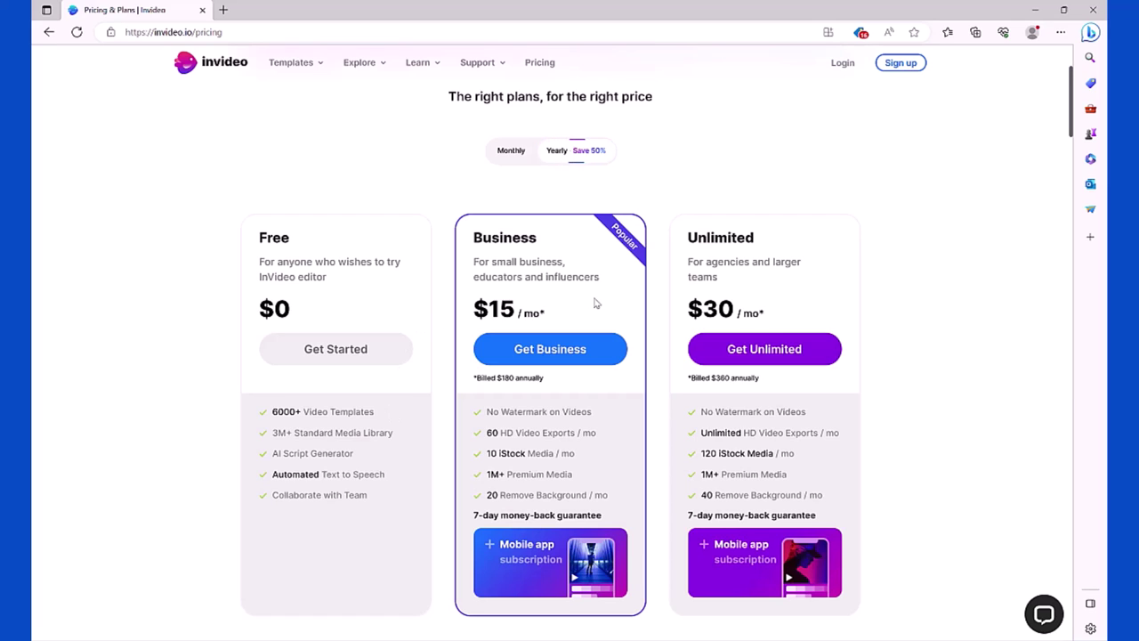
Compare plan prices under monthly billing, then switch back to yearly prices
left_click(510, 160)
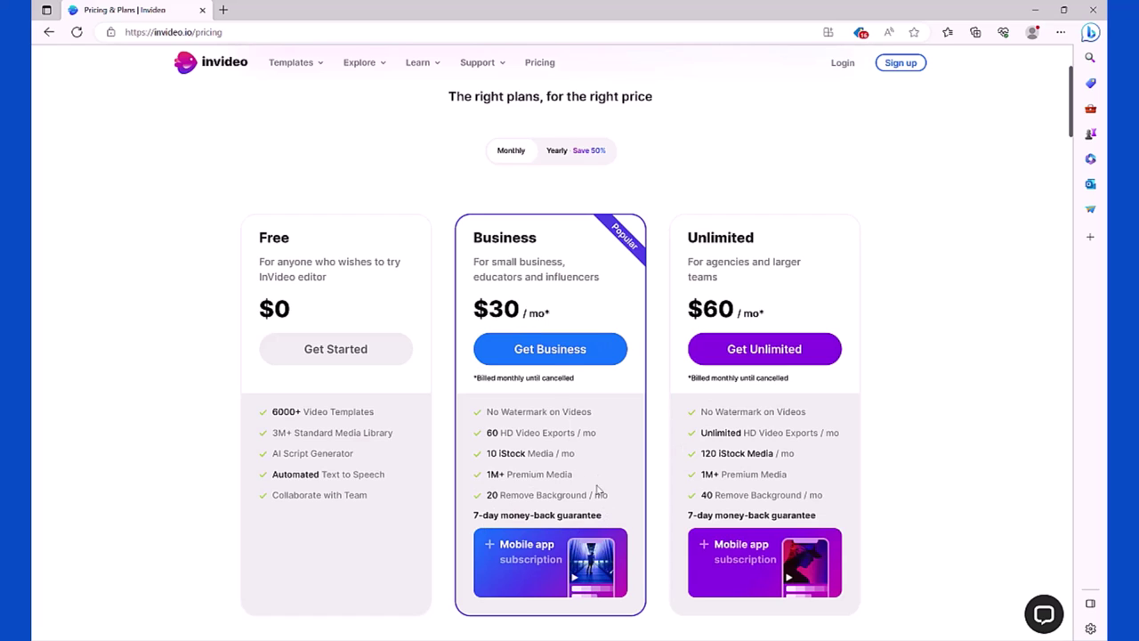
left_click(575, 153)
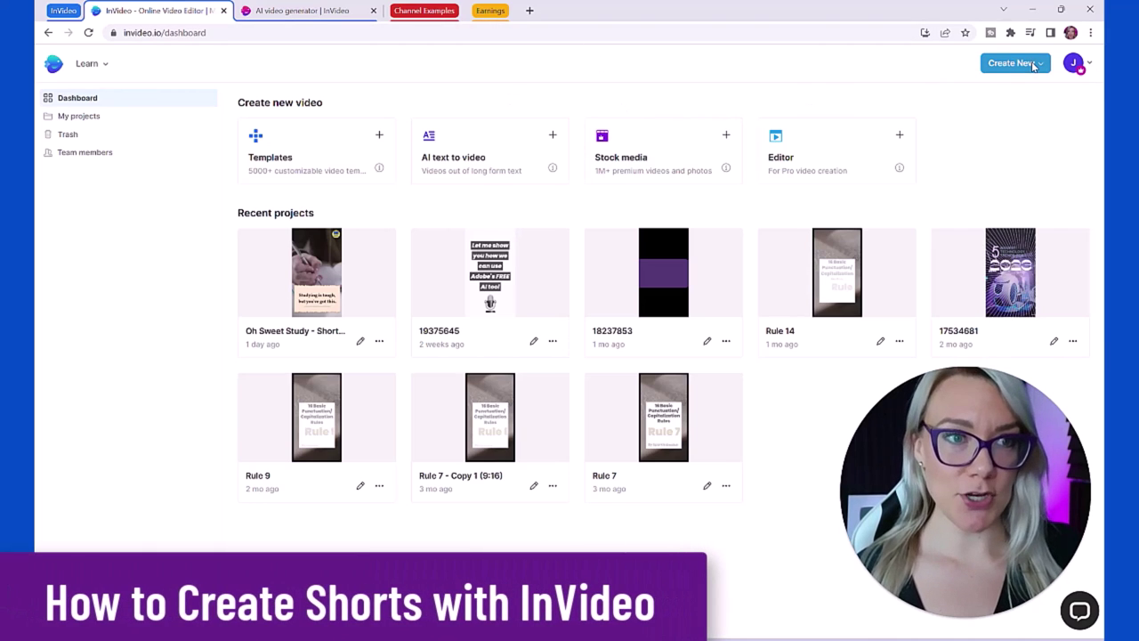
Start an AI text-to-video project with templates filtered to Portrait
left_click(1033, 66)
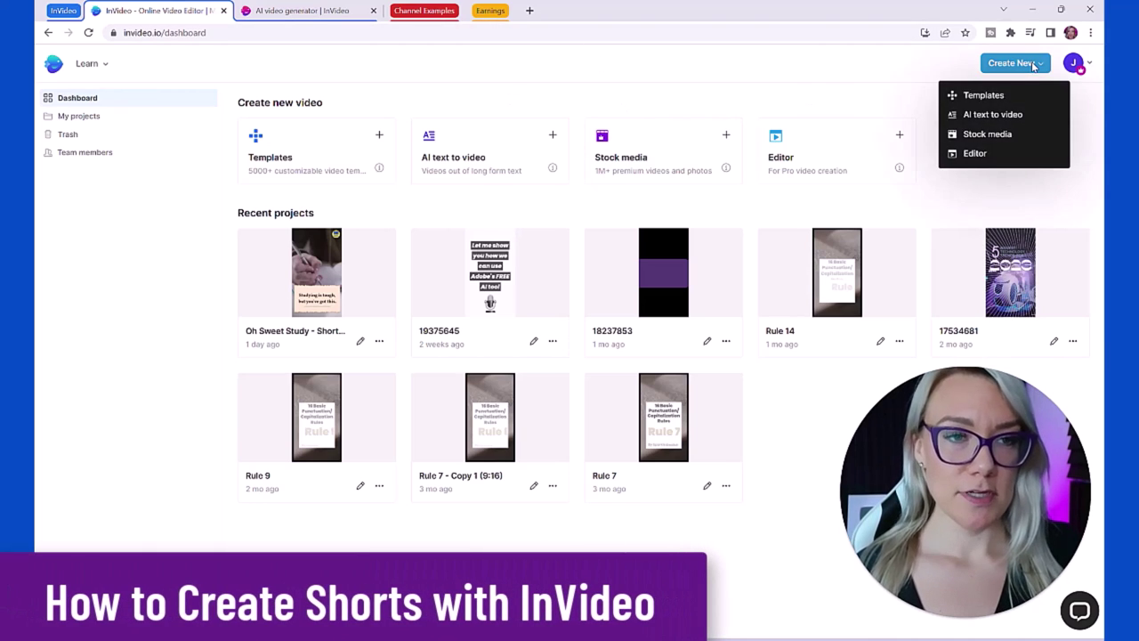
left_click(997, 115)
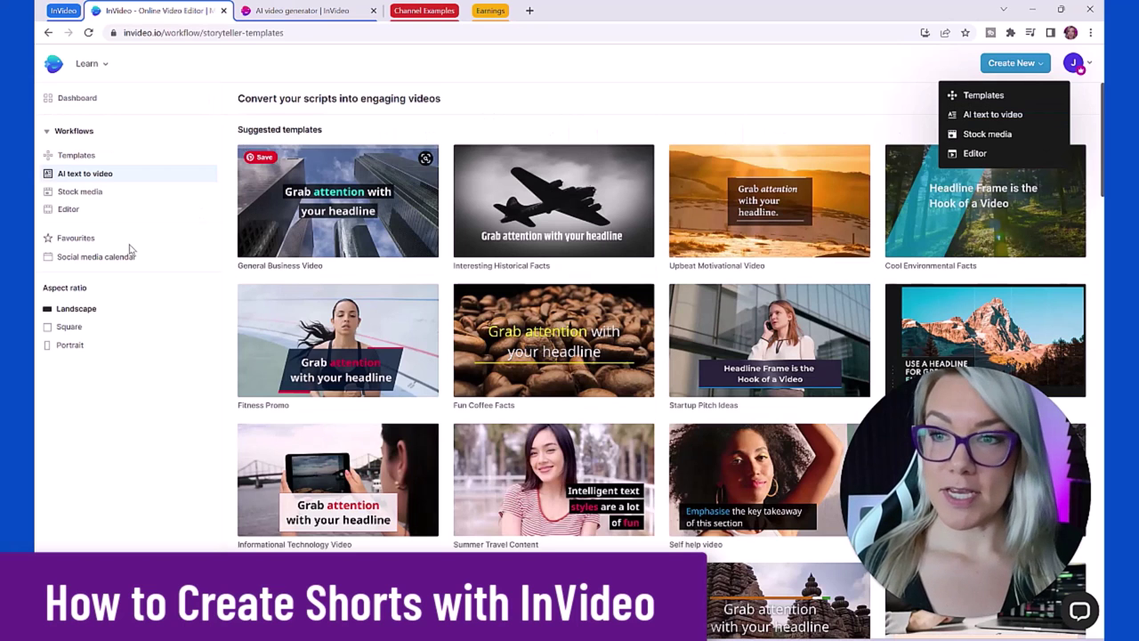
left_click(79, 347)
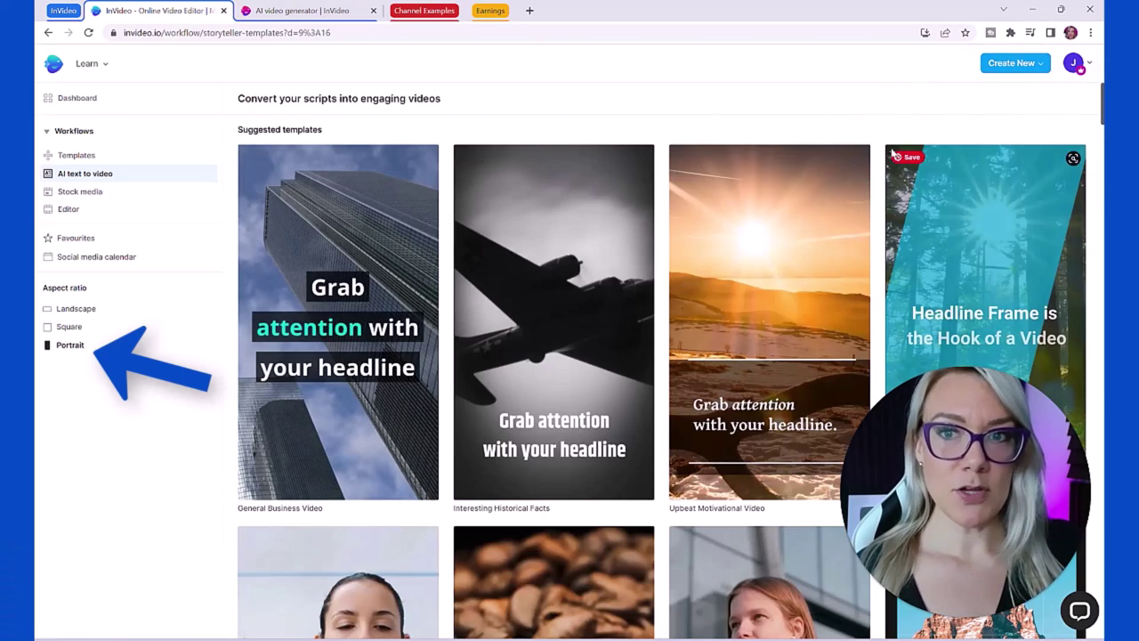
Find and open the Educational Personal Finance Tips portrait template
scroll(884, 154, "down", 2)
scroll(884, 154, "down", 10)
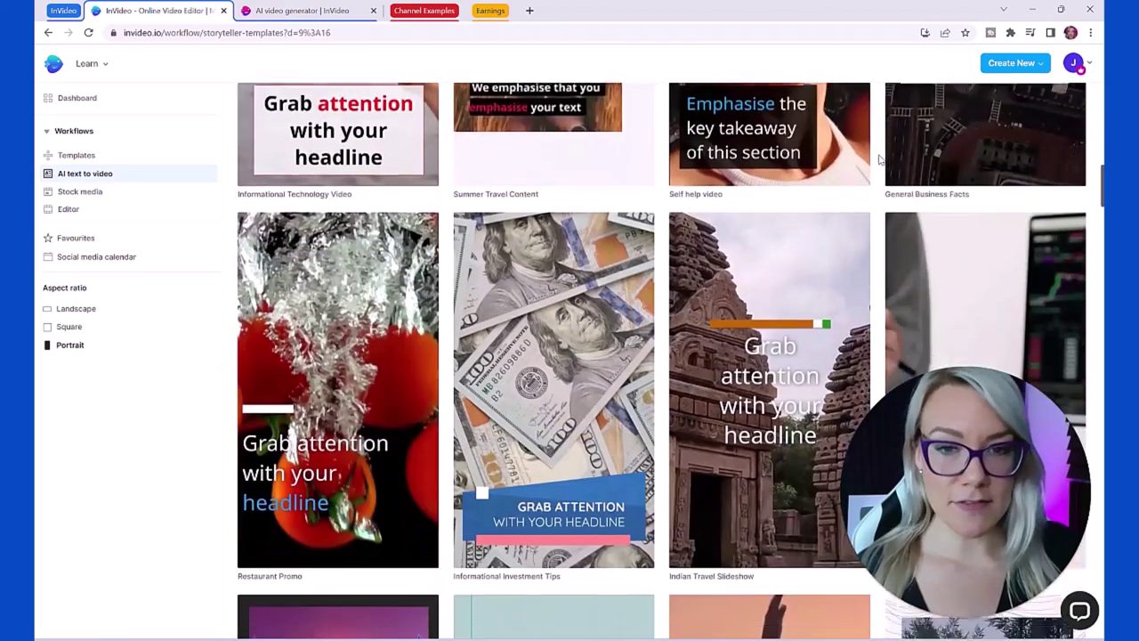
scroll(807, 217, "down", 5)
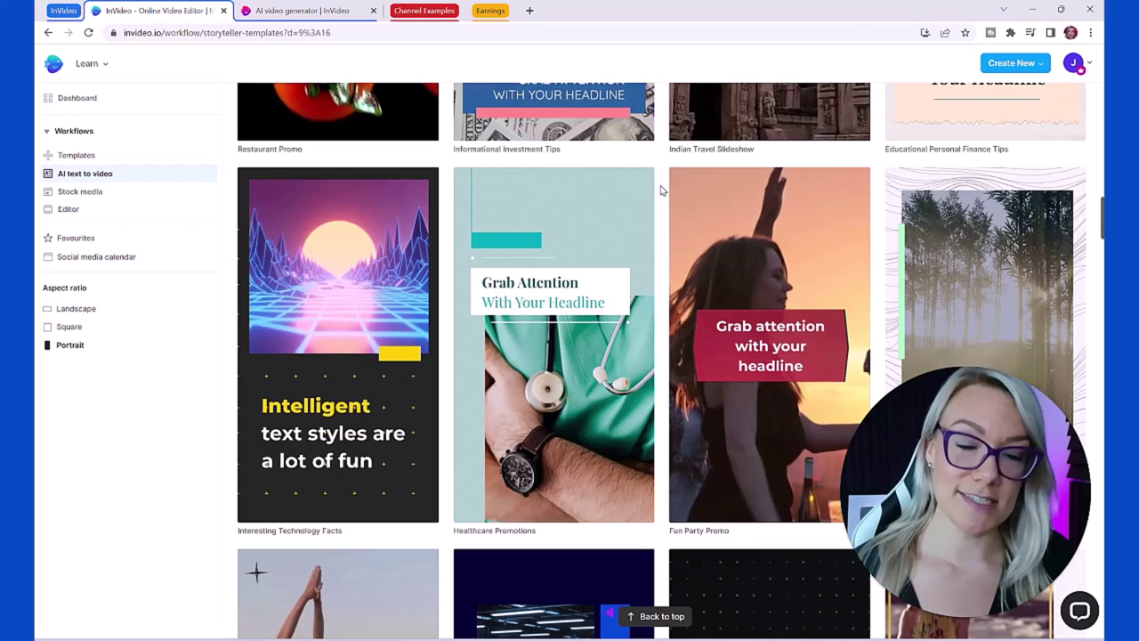
mouse_move(787, 192)
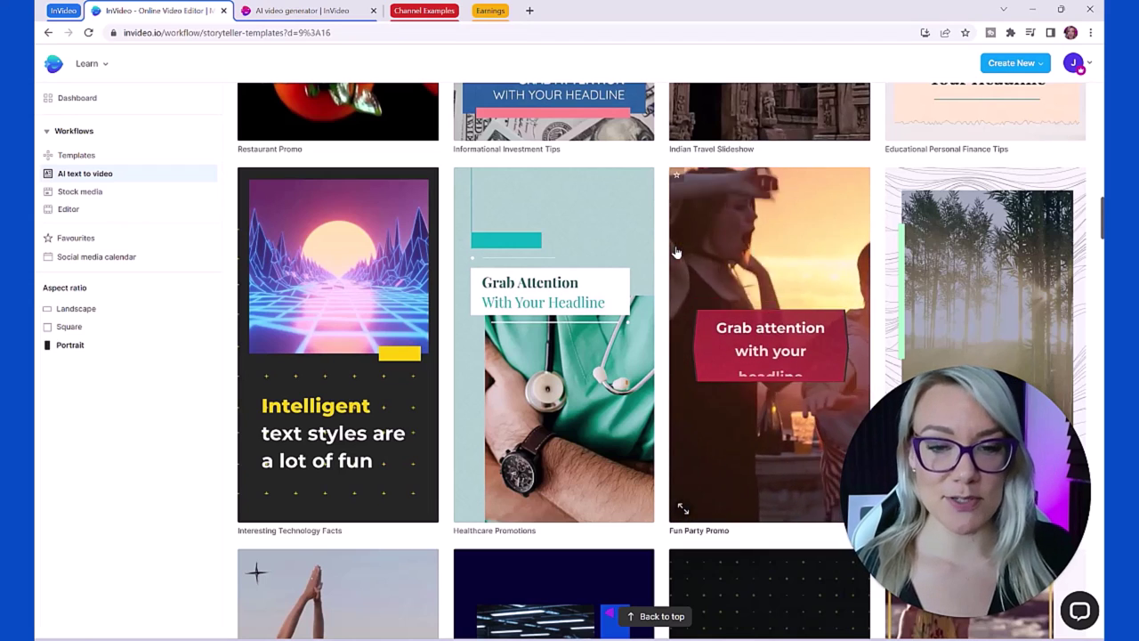
scroll(677, 241, "down", 2)
scroll(676, 241, "down", 5)
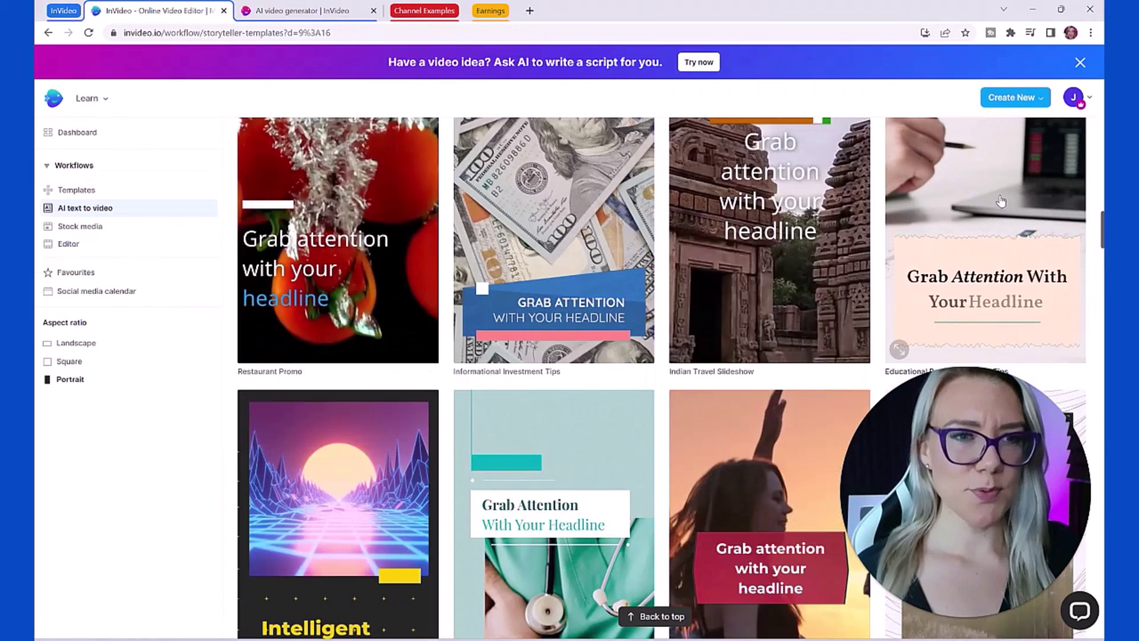
scroll(987, 268, "down", 1)
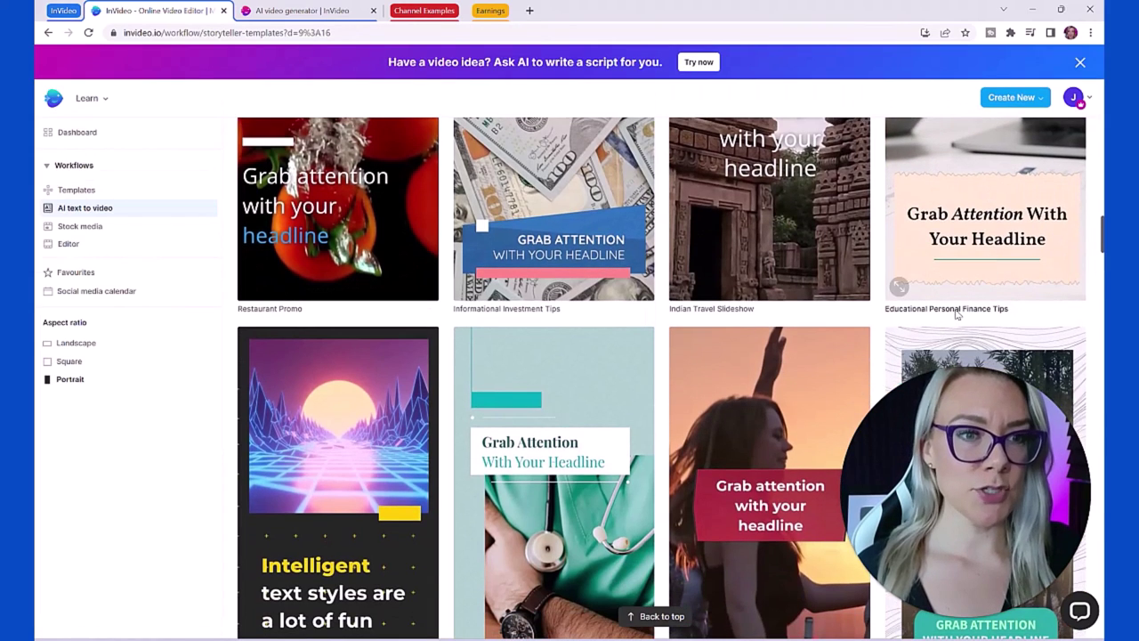
left_click(1017, 208)
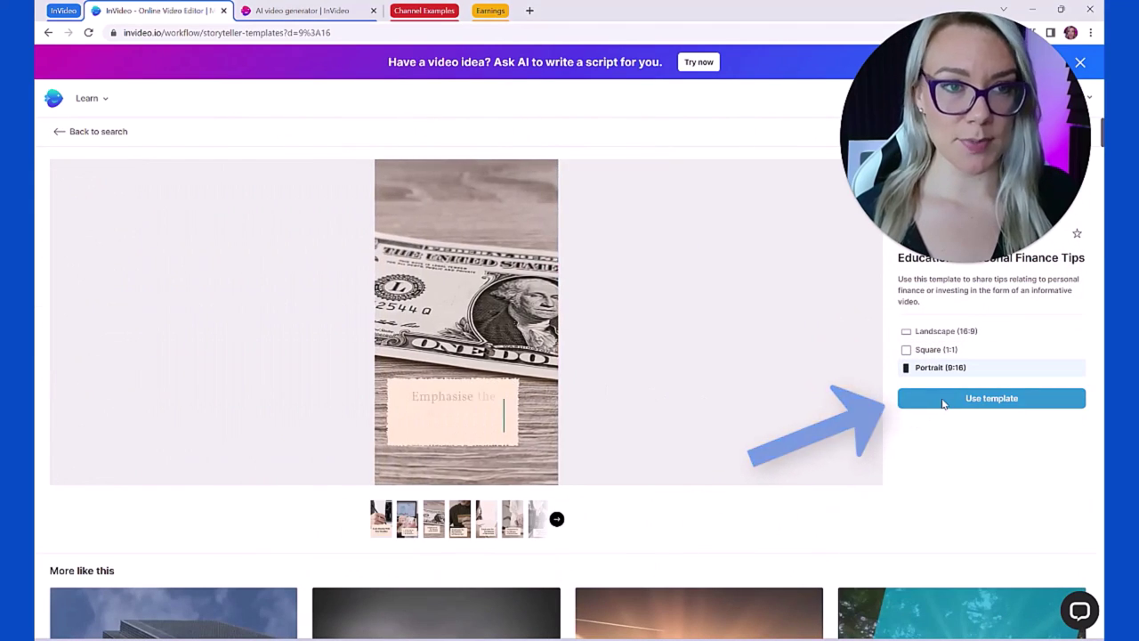
Use the template and pick 'Ask AI to write your script' from the script box
left_click(975, 399)
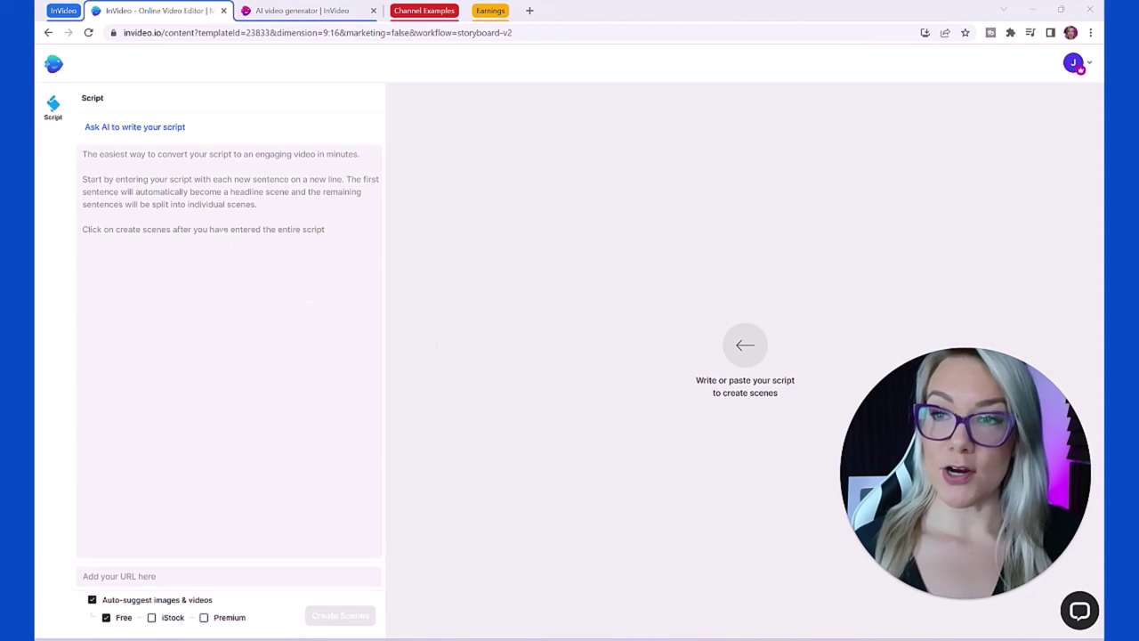
left_click(136, 168)
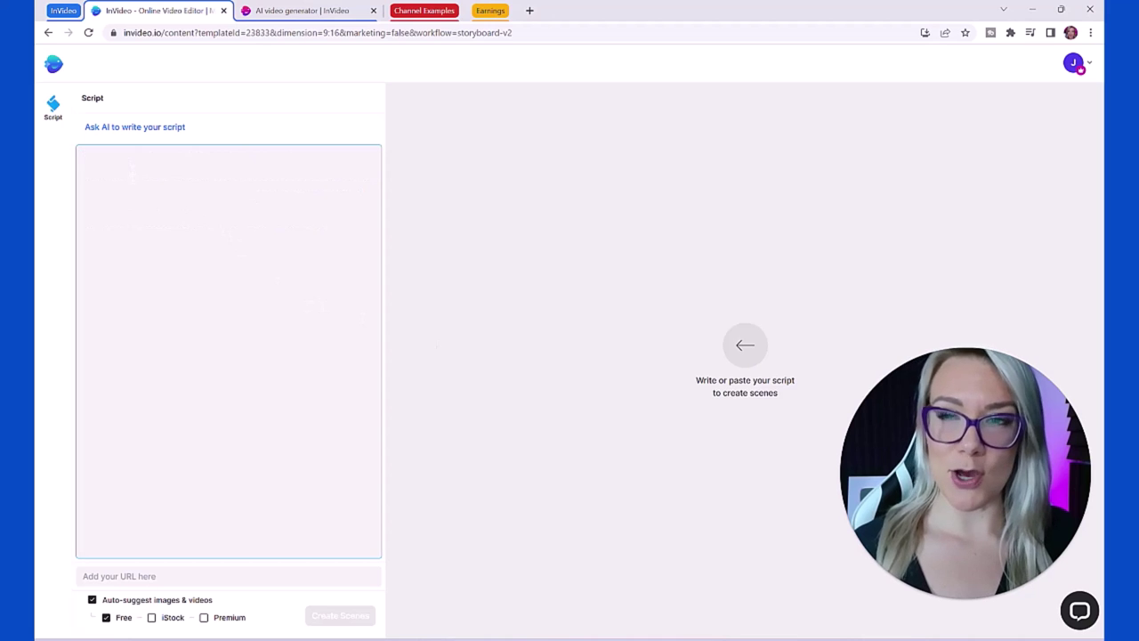
left_click(106, 130)
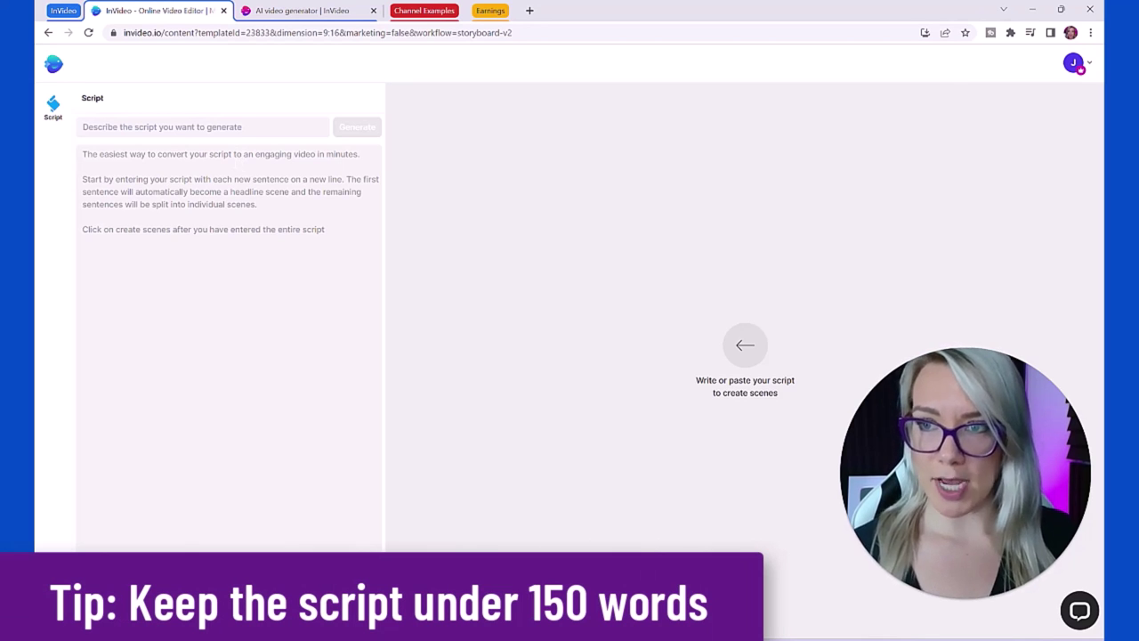
Generate the script from the prompt 'Write a 60 word motivational speech for students'
type("Write a 60 word motivational sp")
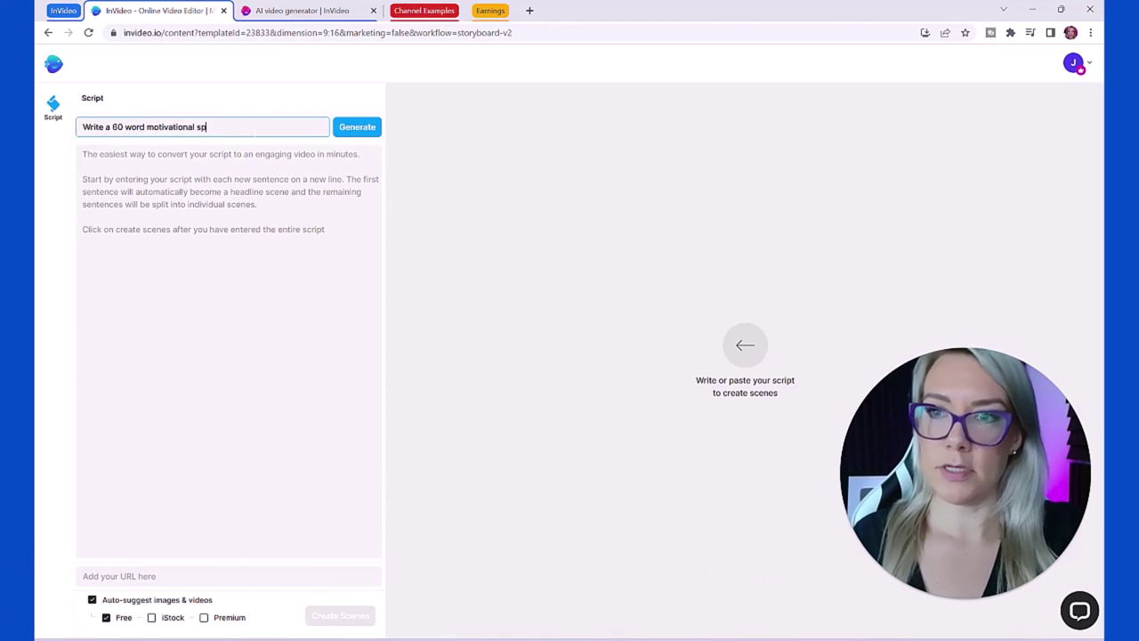
type("eech for studen")
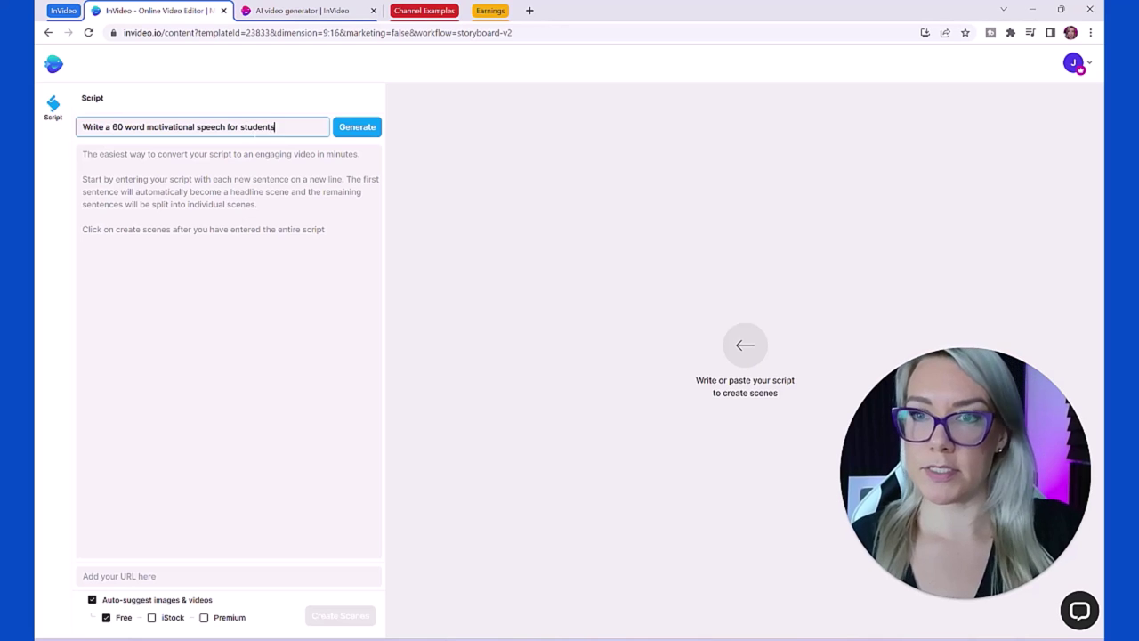
type("ts")
left_click(339, 129)
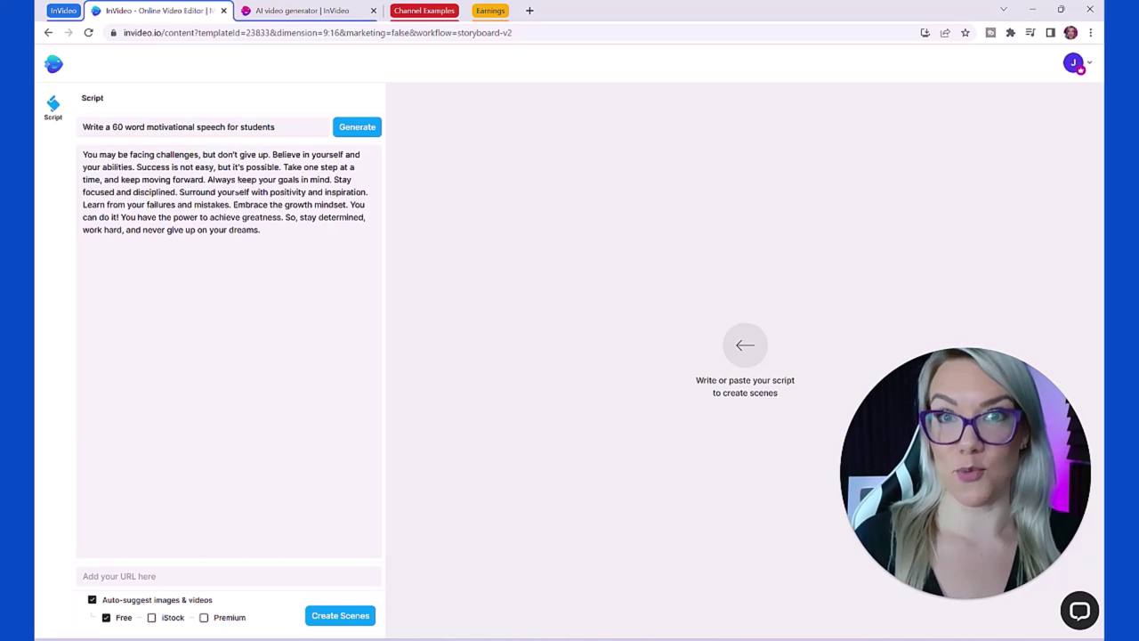
Break the first two script sentences onto separate lines, allow iStock media, and create the scenes
left_click(136, 179)
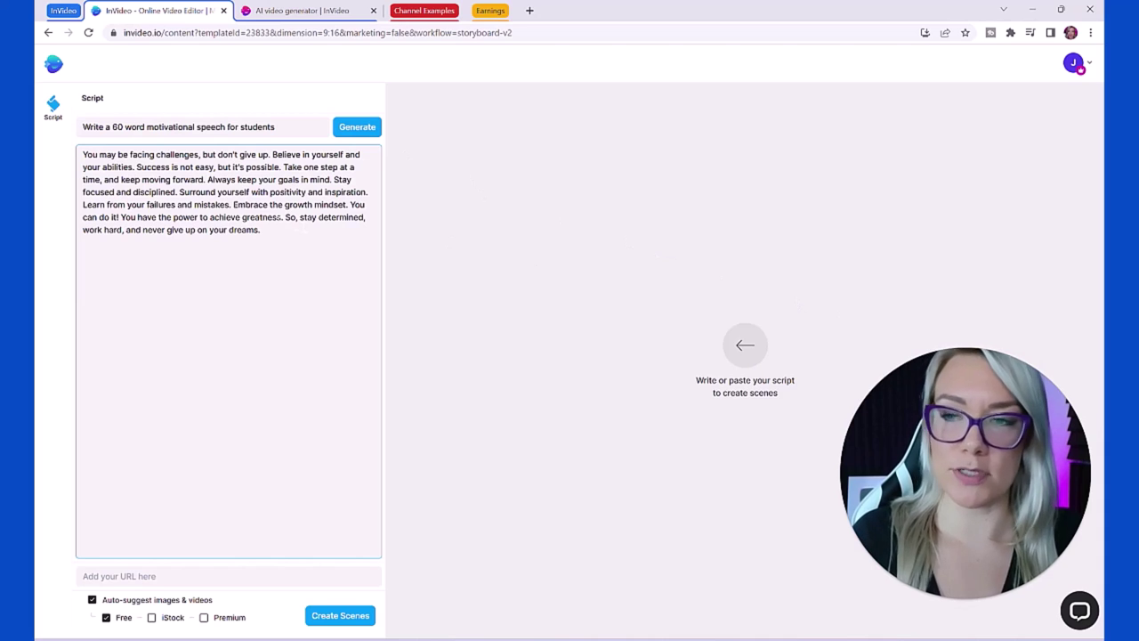
left_click(271, 155)
key("Return")
key("Return")
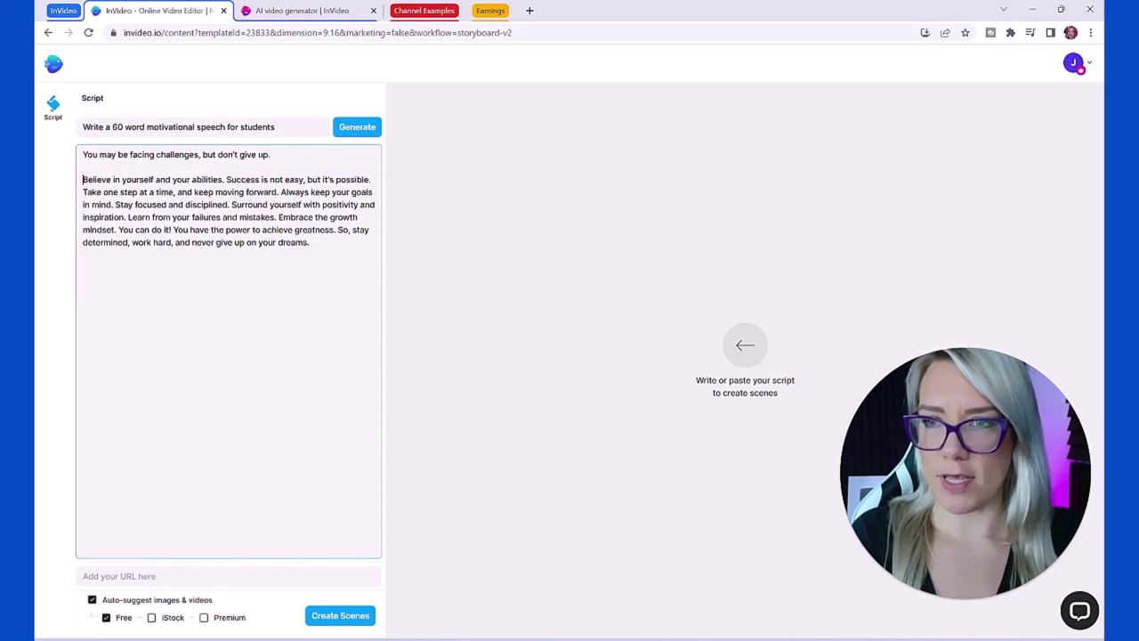
left_click(225, 180)
key("Return")
key("Return")
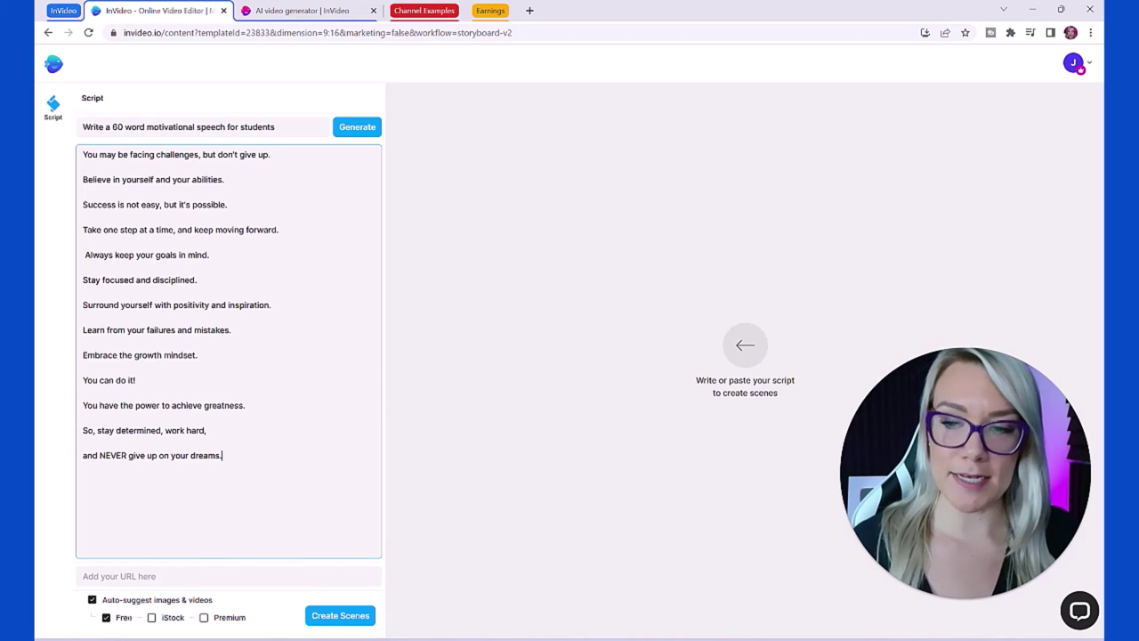
left_click(153, 619)
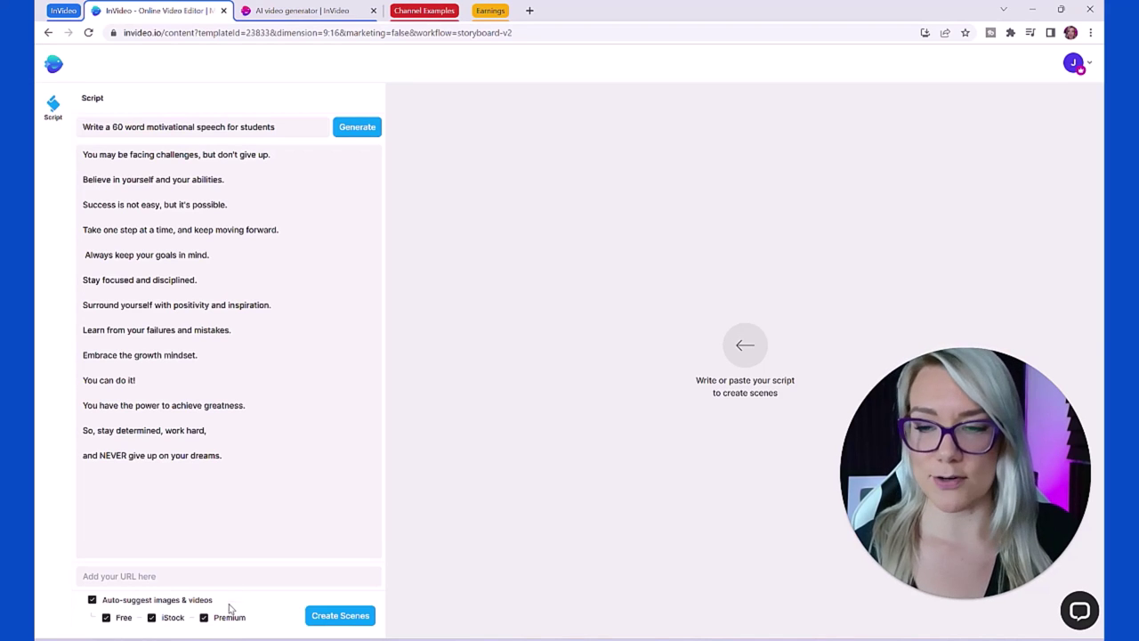
left_click(313, 621)
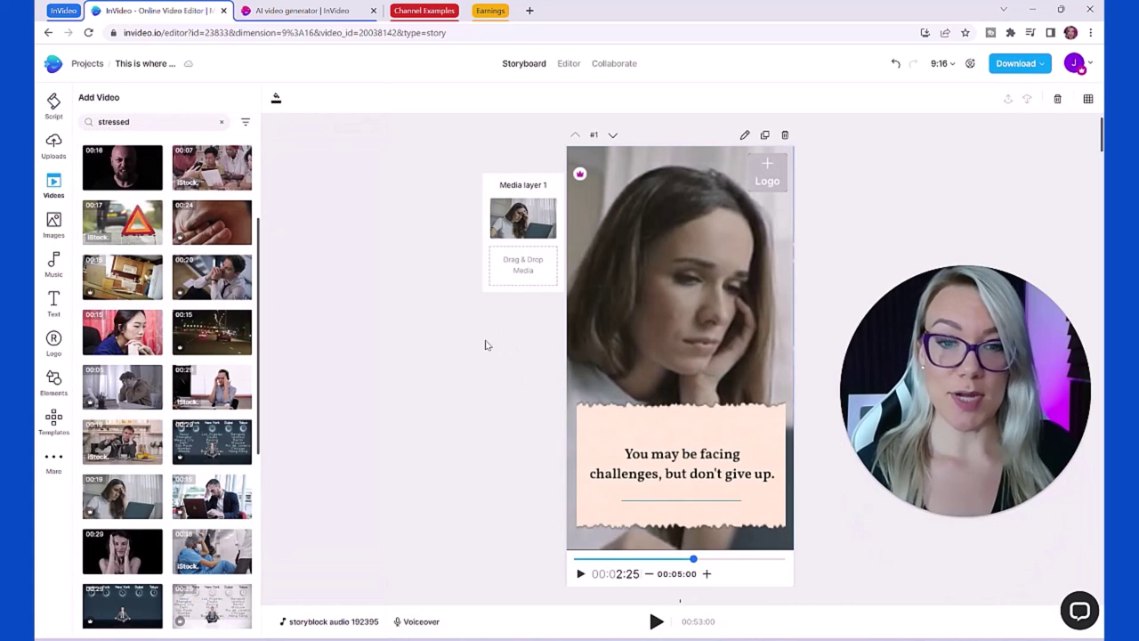
Scroll the storyboard between scene 1's stressed woman and scene 2's smiling barista quote
scroll(547, 340, "down", 2)
scroll(656, 293, "up", 2)
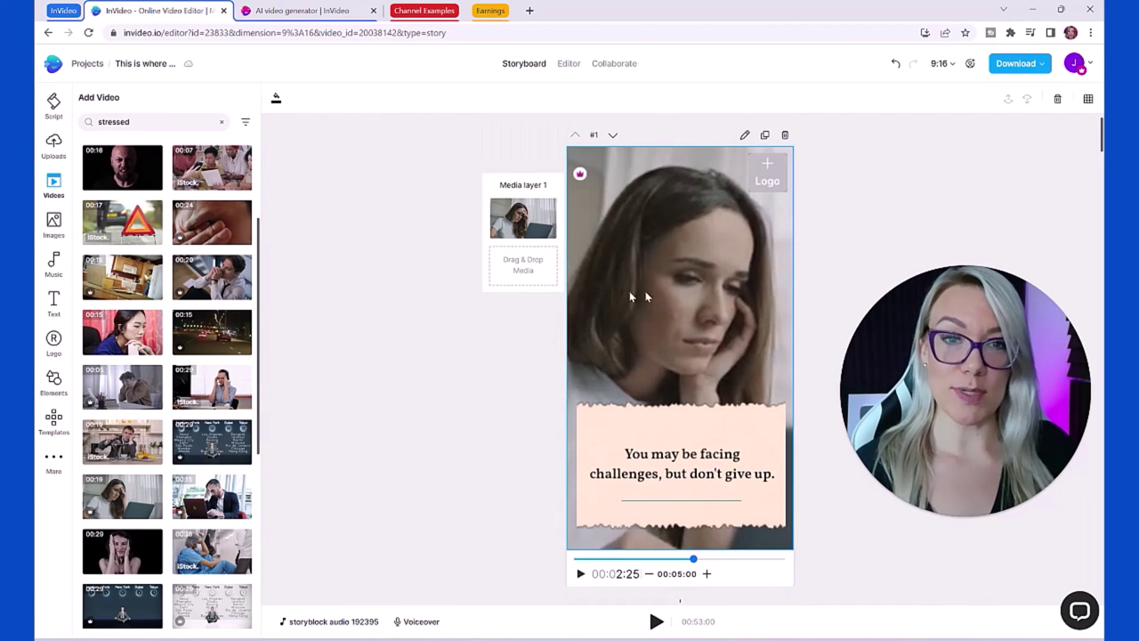
scroll(663, 417, "down", 7)
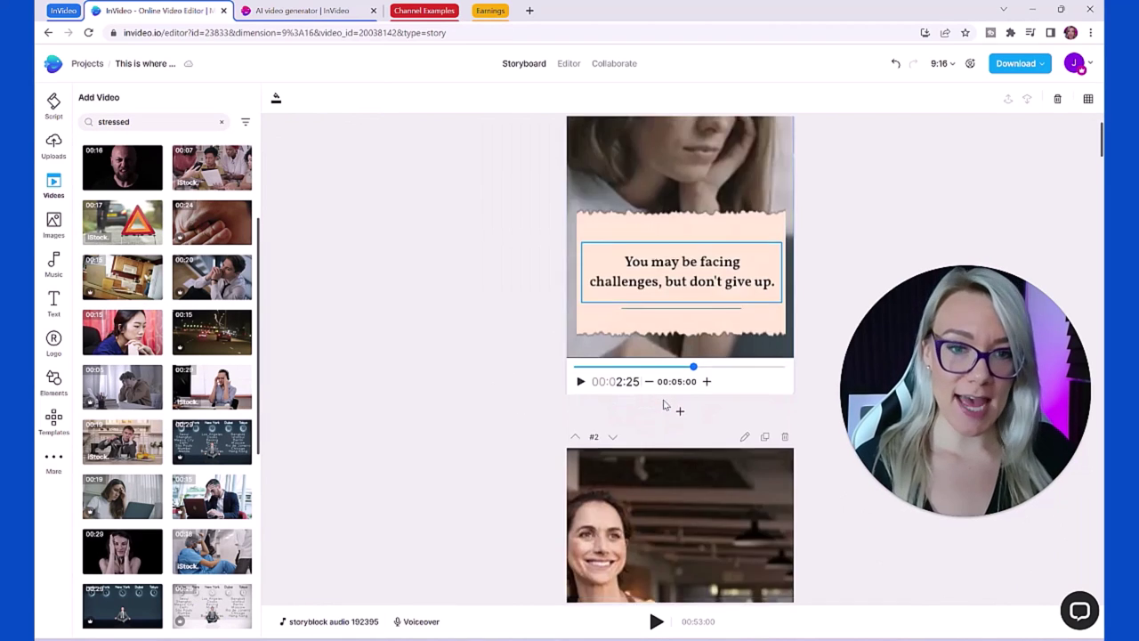
scroll(664, 398, "up", 7)
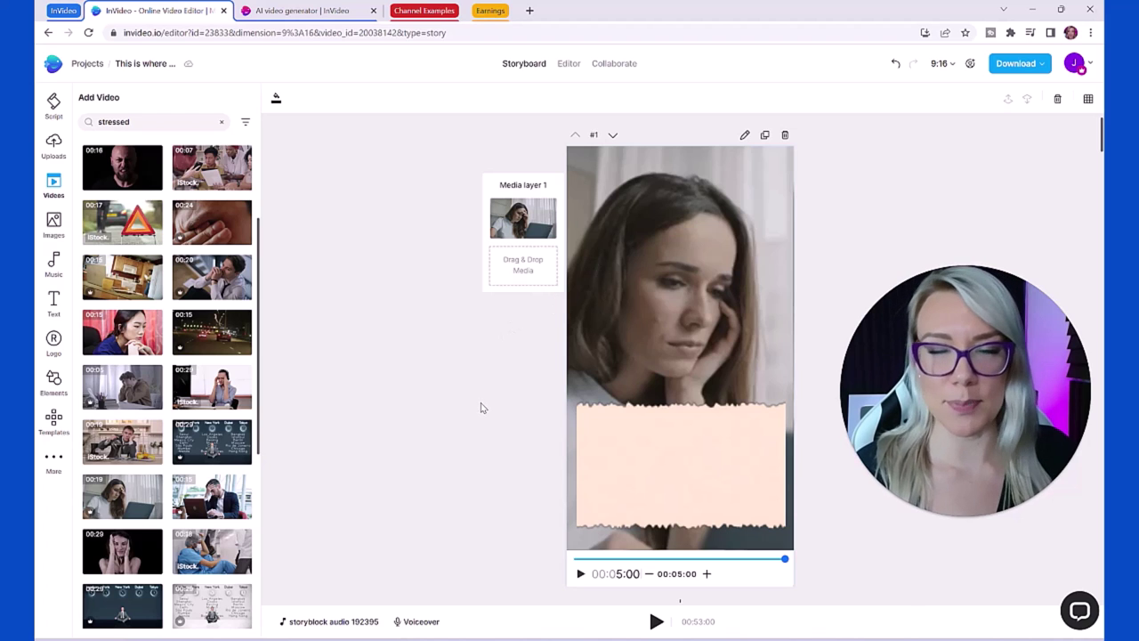
scroll(543, 370, "down", 7)
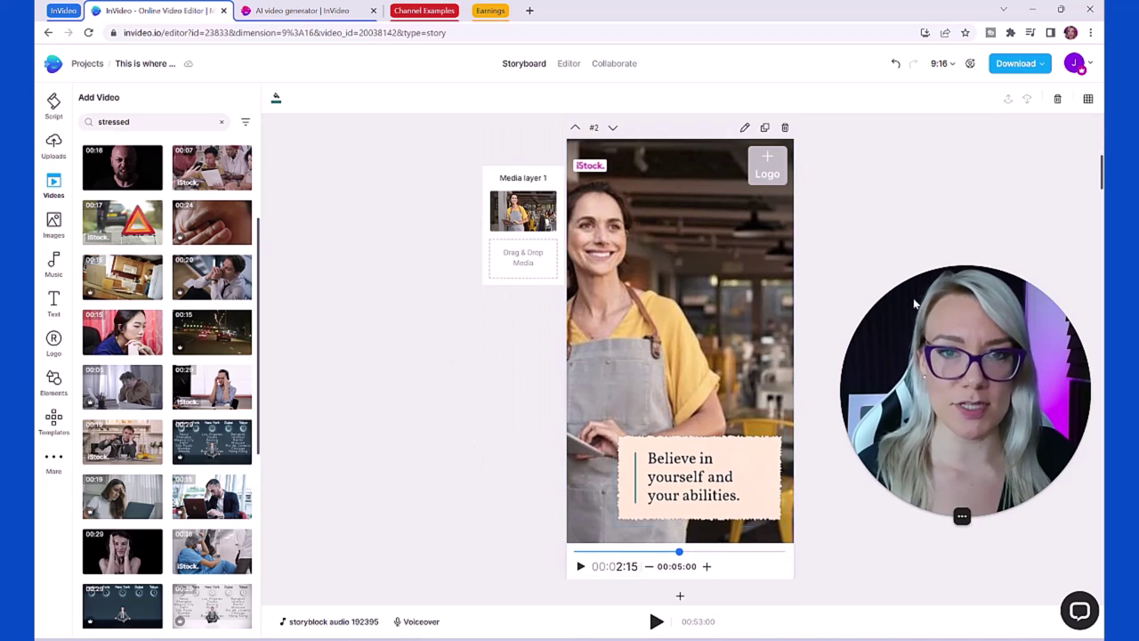
Search stock videos for 'student' and replace scene 2's clip with the trimmed man-reading-a-book clip
left_click(580, 566)
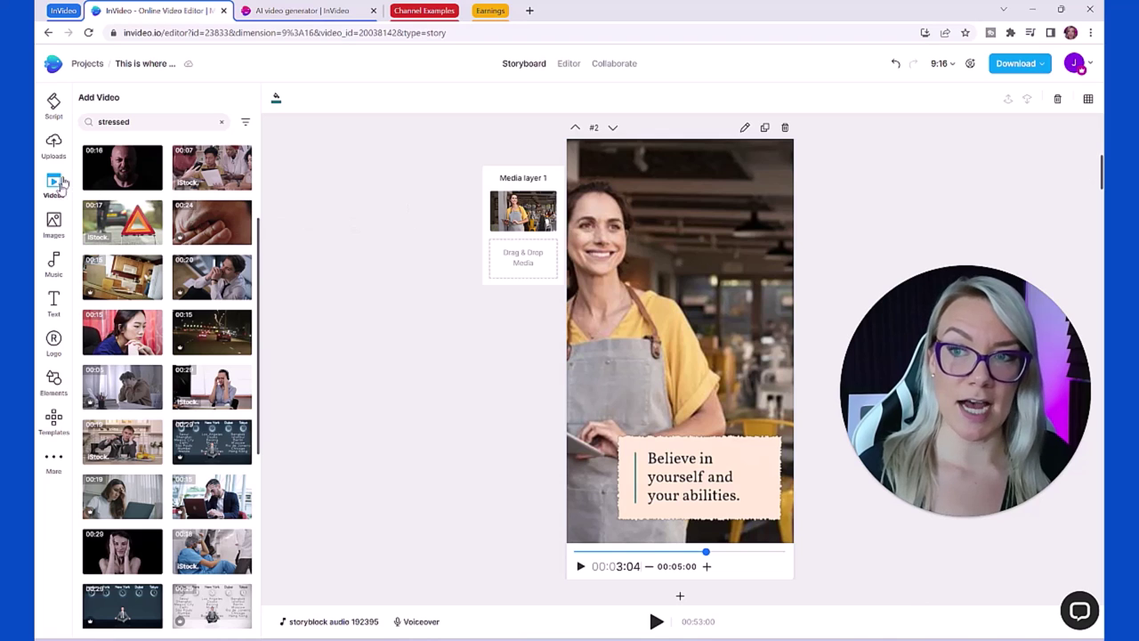
left_click(54, 223)
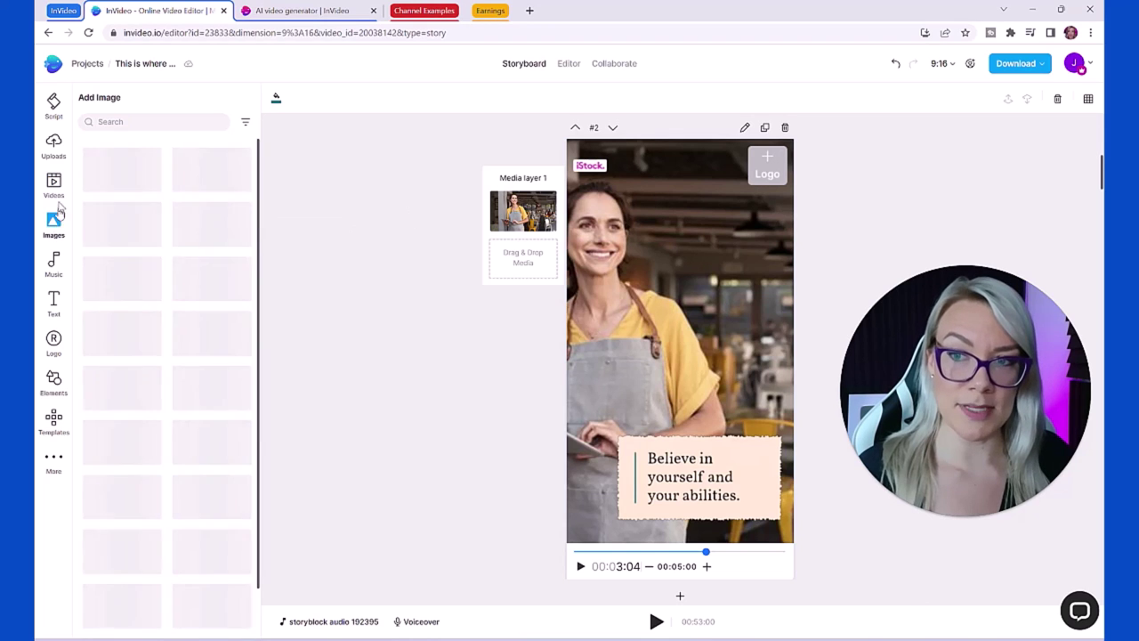
left_click(55, 192)
left_click(170, 129)
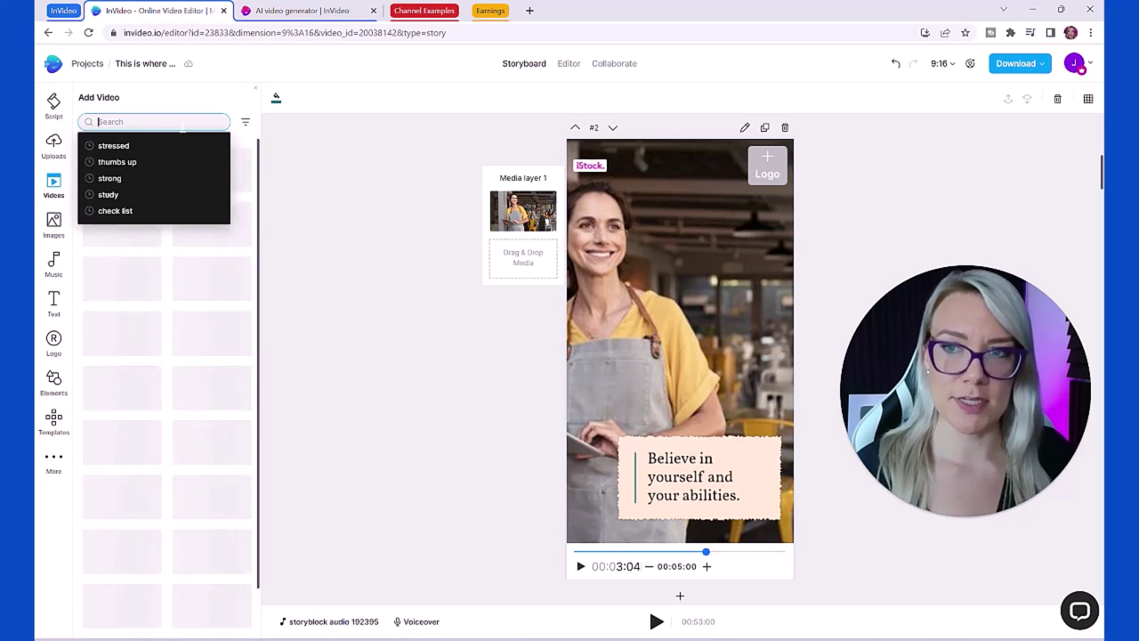
type("student")
key("Return")
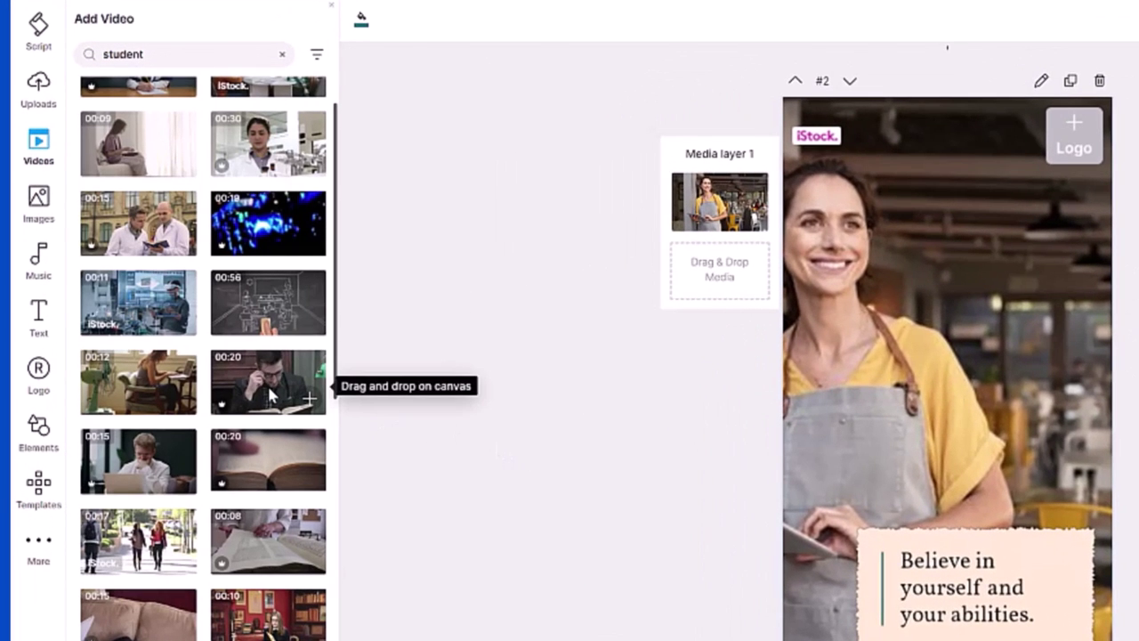
left_click_drag(272, 396, 873, 305)
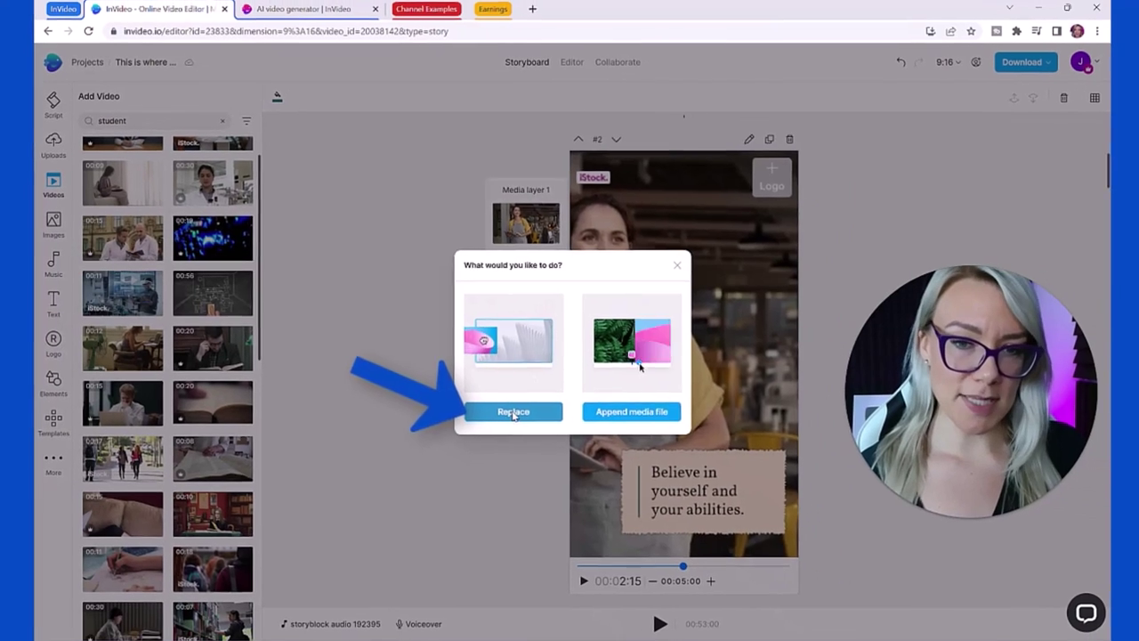
left_click(514, 412)
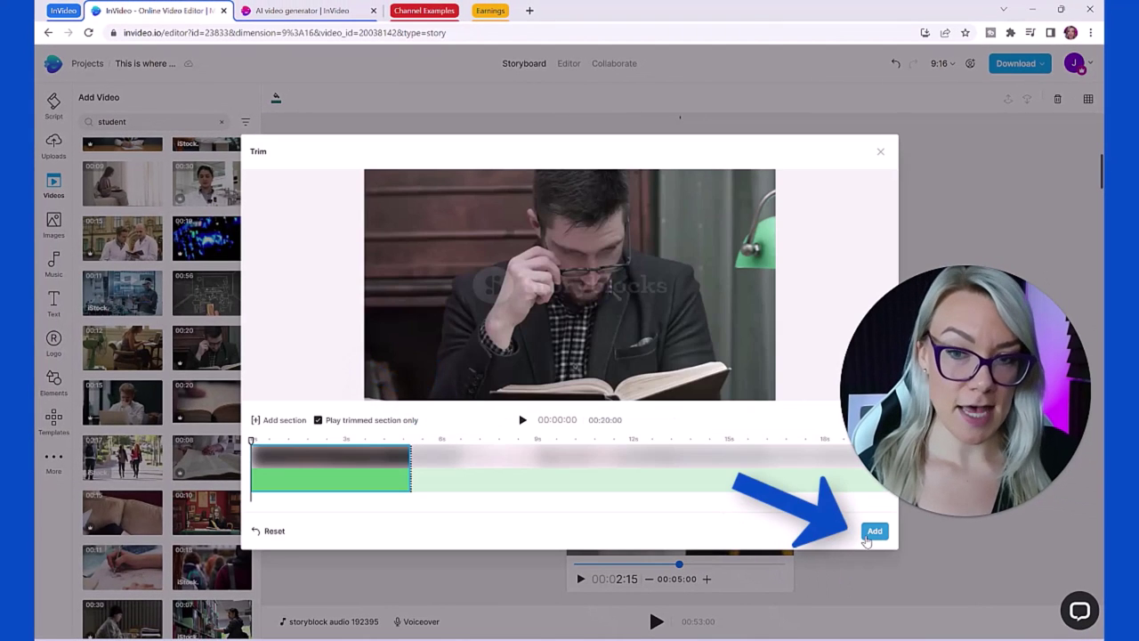
left_click(875, 531)
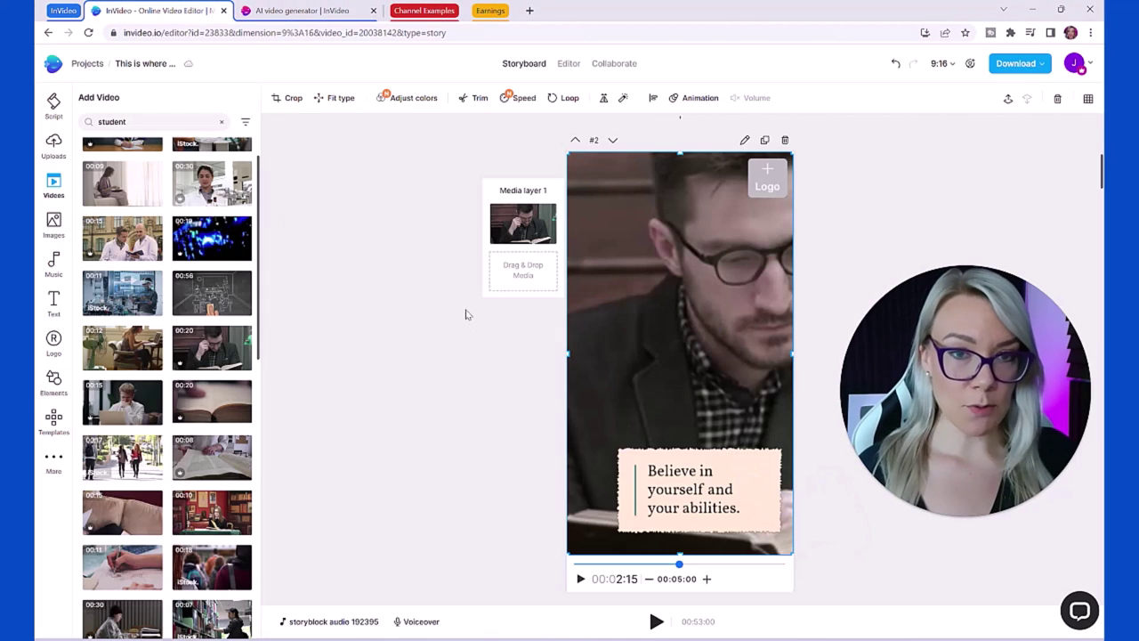
Crop scene 2's reading-man clip to a 9:16 portrait frame centred on him
left_click(580, 579)
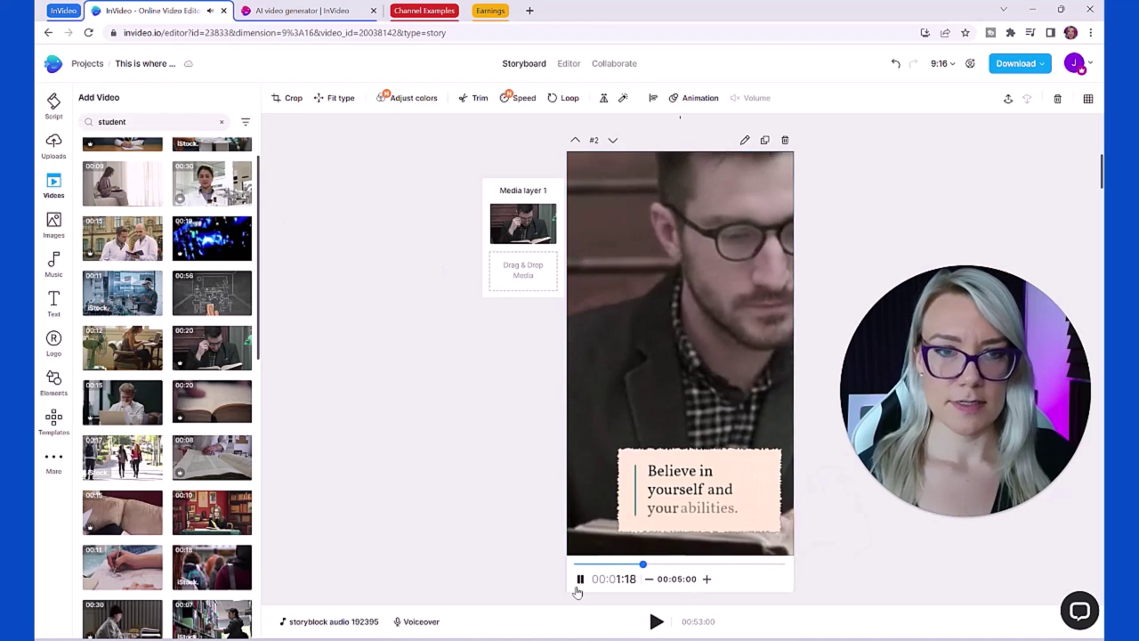
left_click(580, 578)
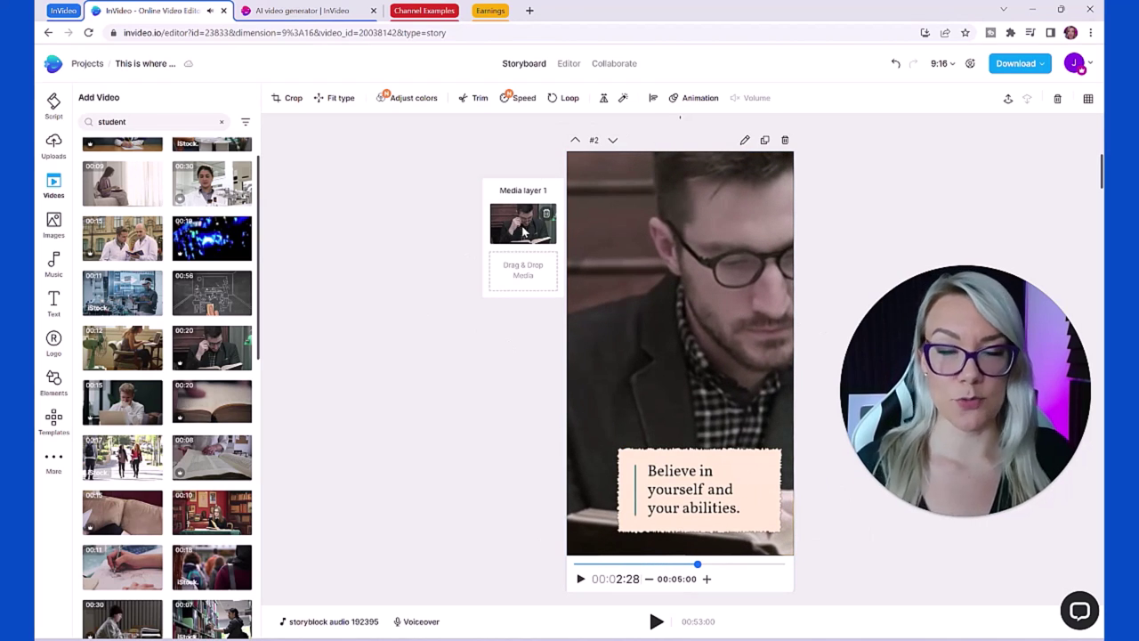
left_click(624, 251)
left_click(285, 99)
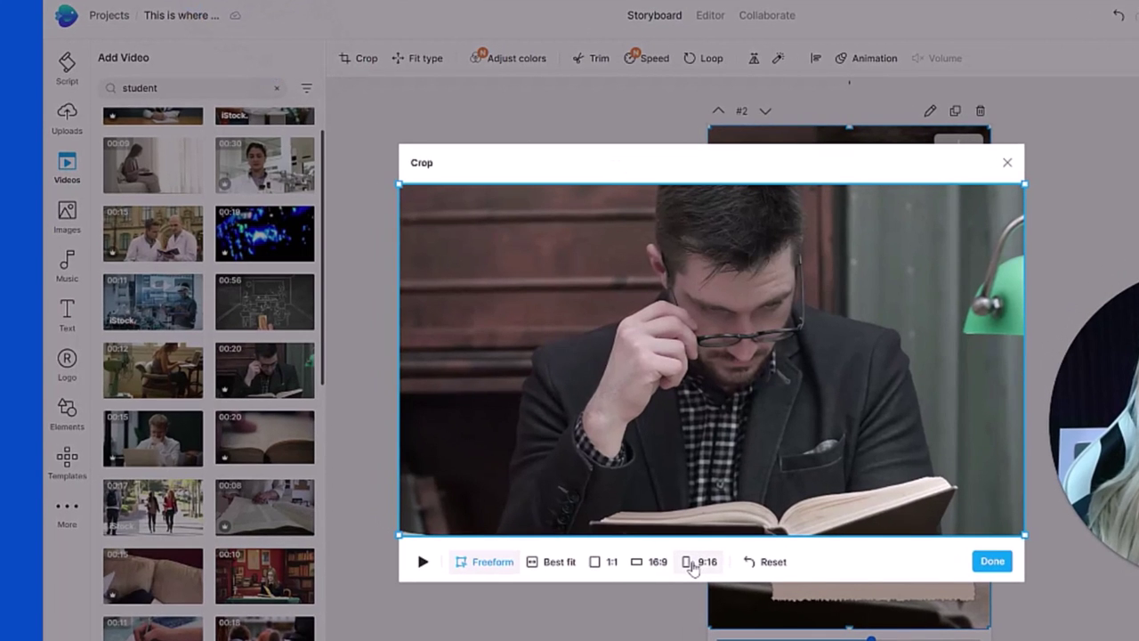
left_click(693, 564)
mouse_move(730, 472)
left_mouse_down()
mouse_move(756, 473)
mouse_move(696, 472)
mouse_move(782, 468)
mouse_move(741, 461)
left_mouse_up()
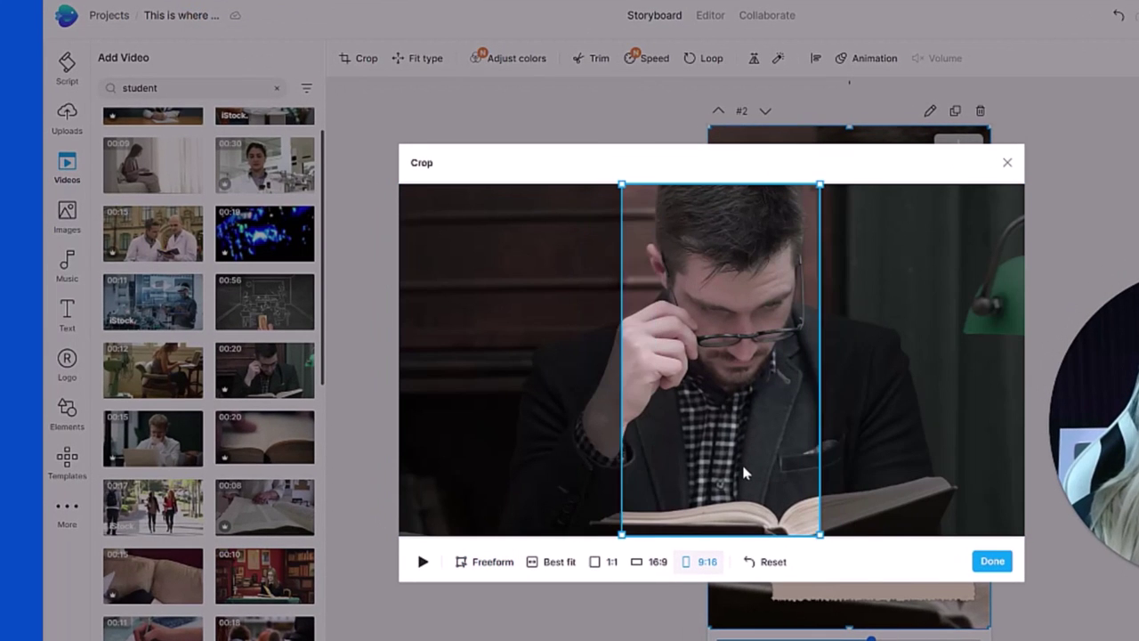
left_click(1006, 563)
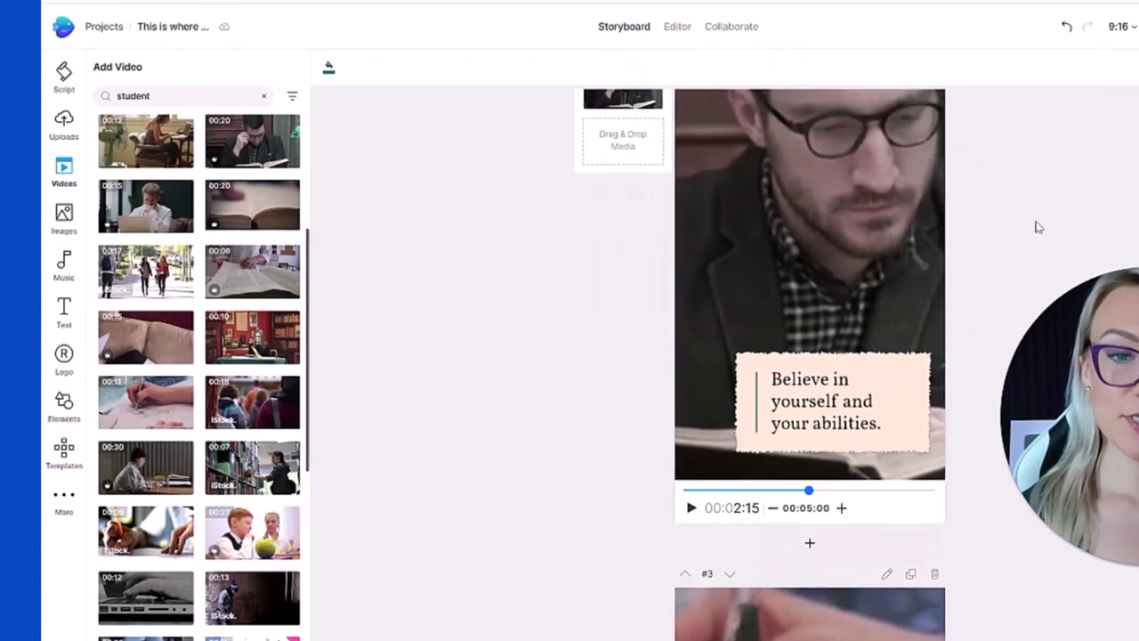
Swap scene 4's wooden-blocks background for an escalator stairs image from an image search for 'sta'
scroll(1036, 227, "down", 5)
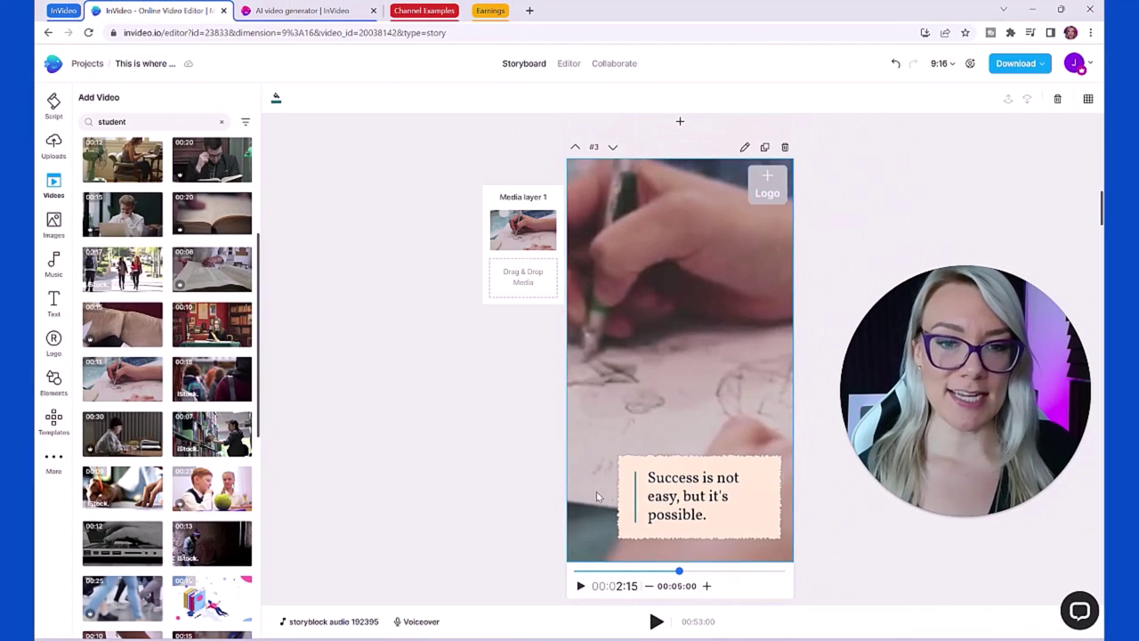
left_click(580, 586)
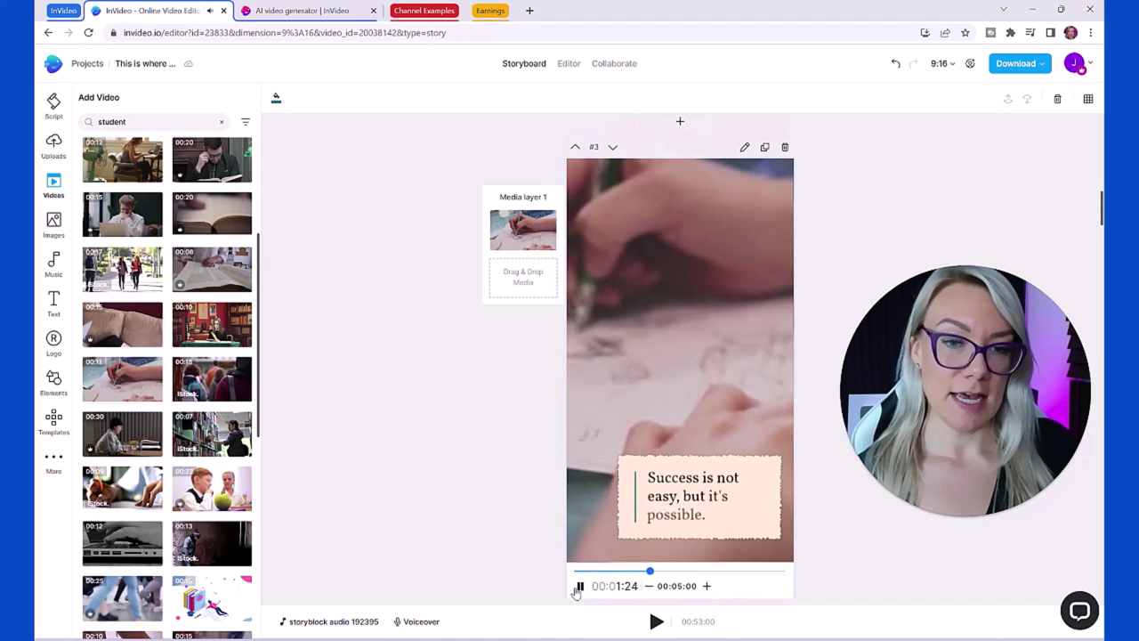
left_click(579, 587)
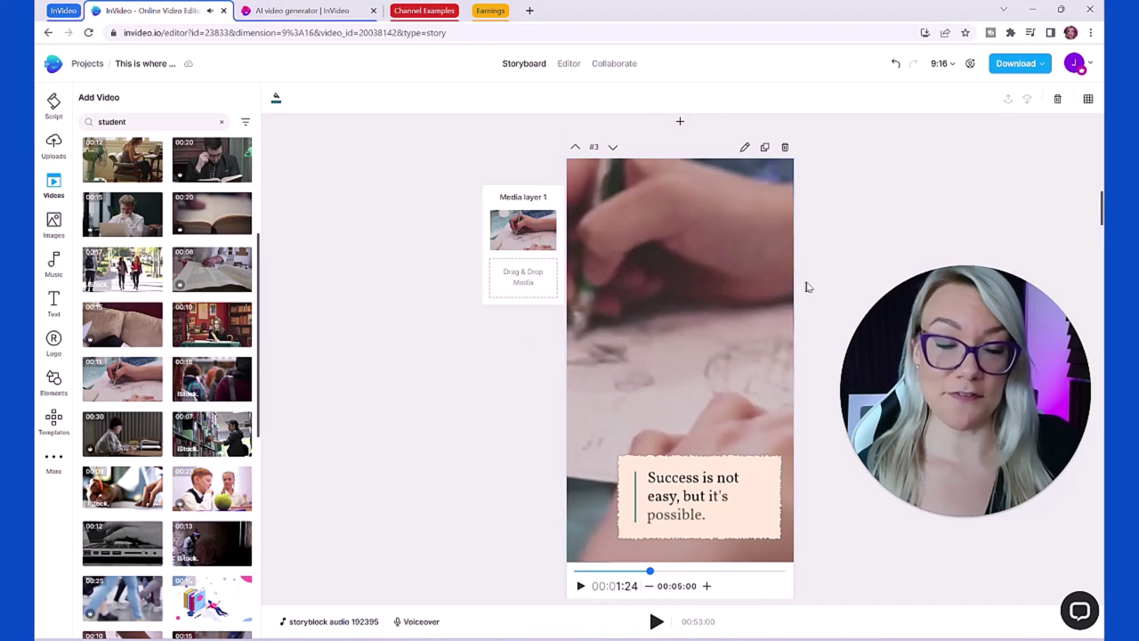
scroll(859, 245, "down", 5)
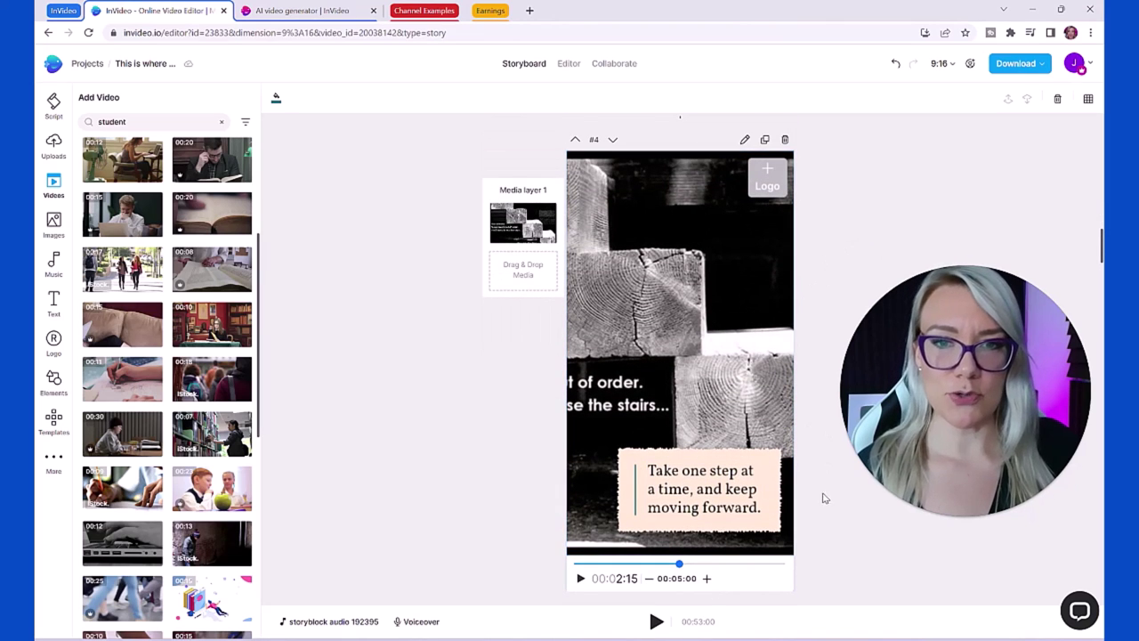
left_click(759, 426)
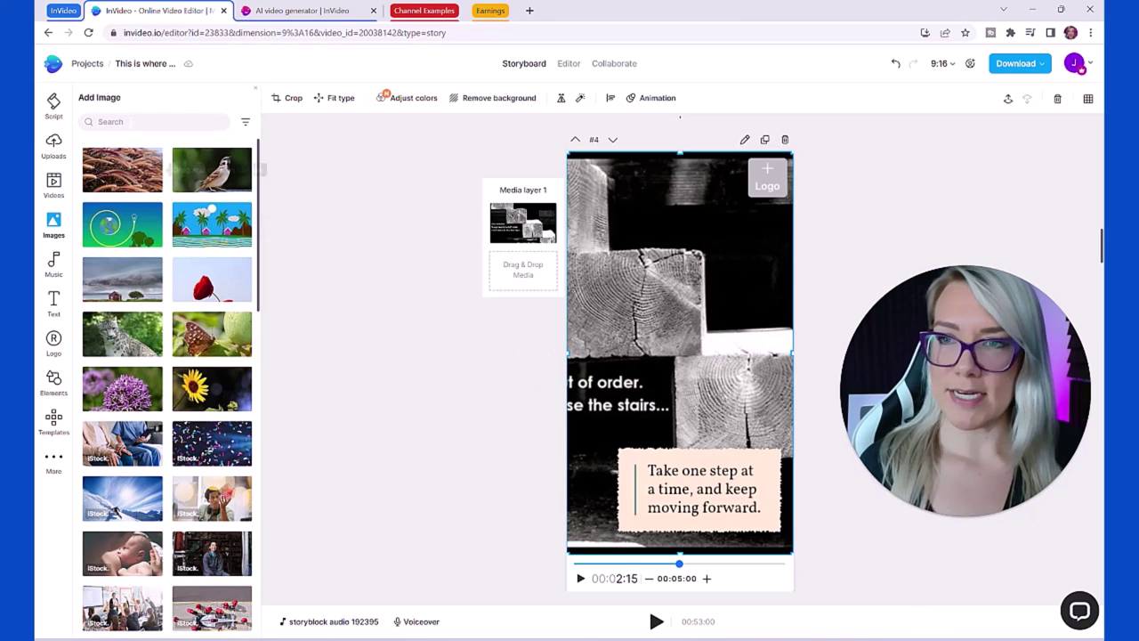
left_click(143, 121)
type("stairs")
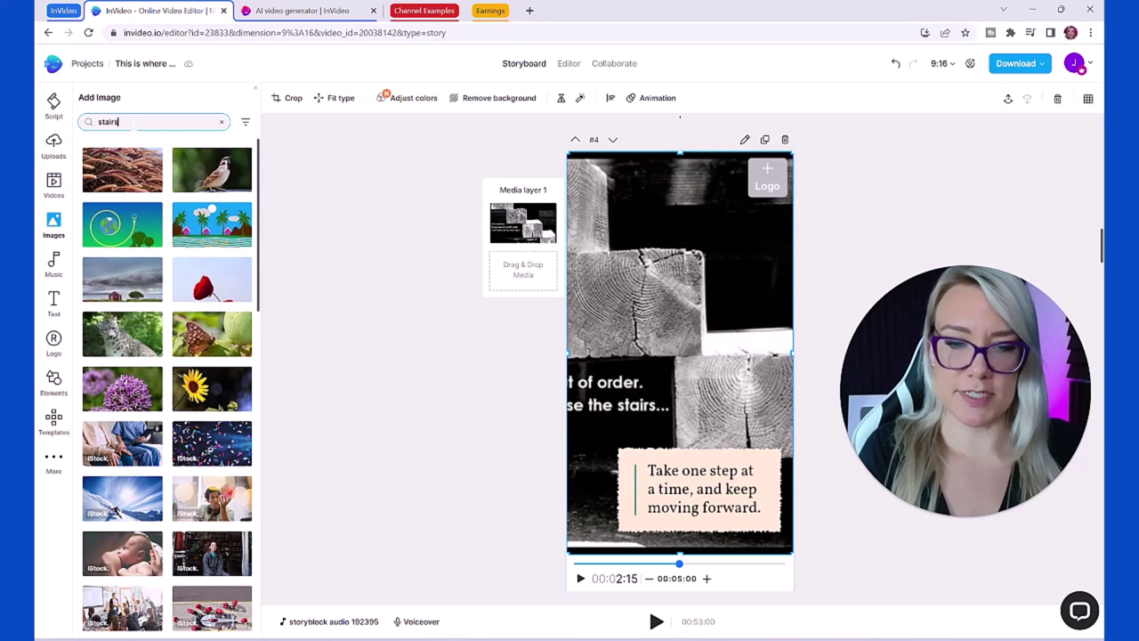
key("Return")
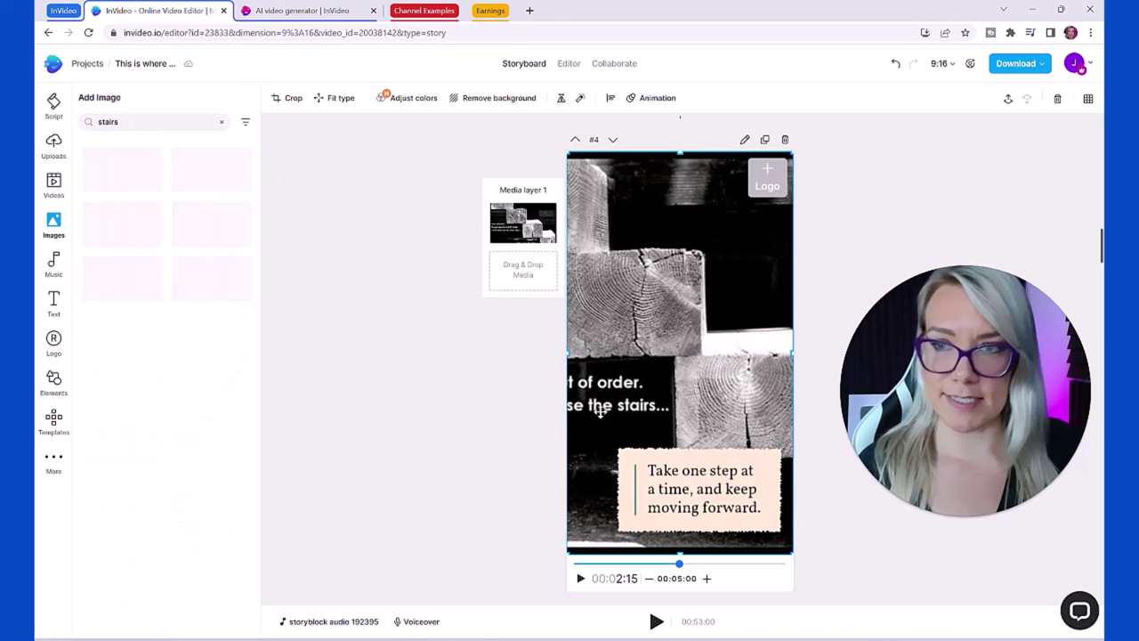
left_click_drag(212, 224, 635, 368)
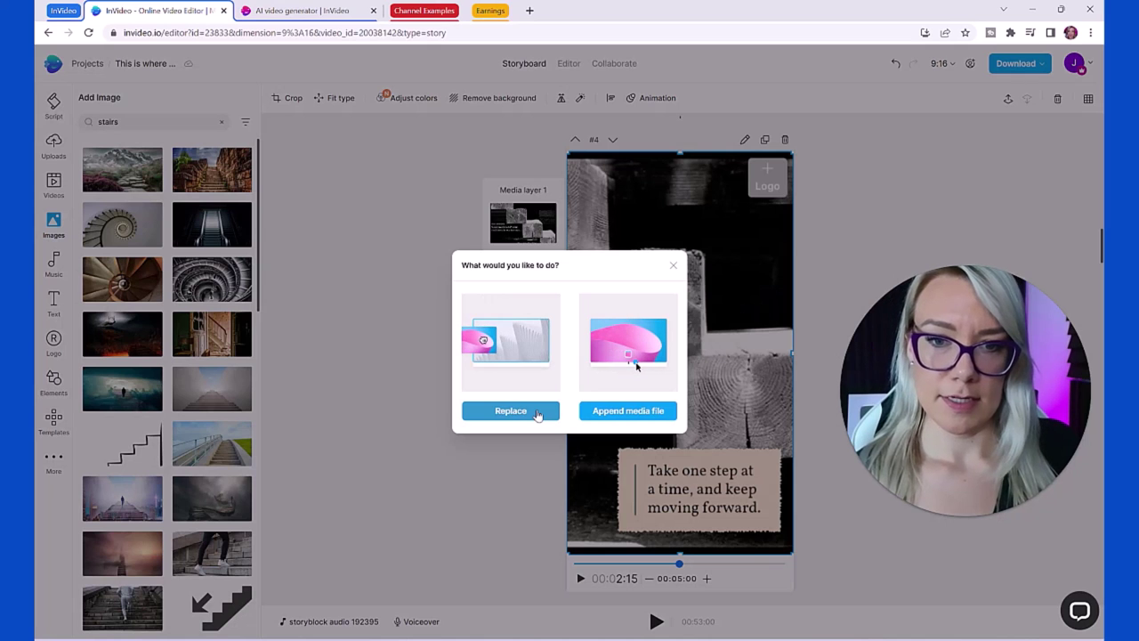
left_click(538, 415)
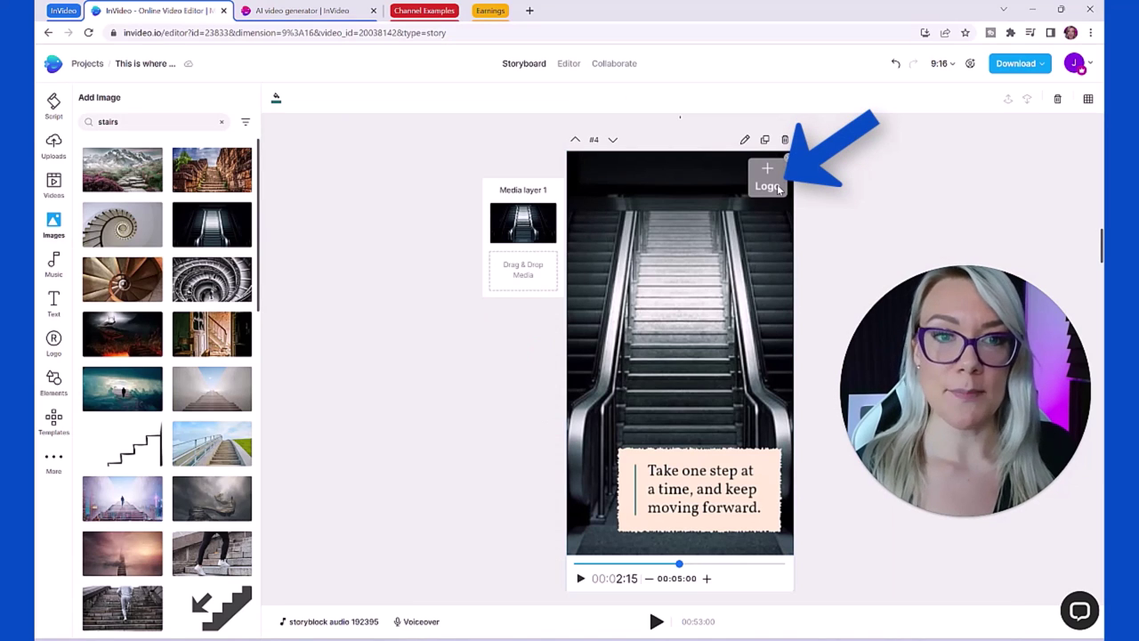
Upload the 'Oh Sweet Study' book logo and place it in the scenes' top-right corner
left_click(779, 189)
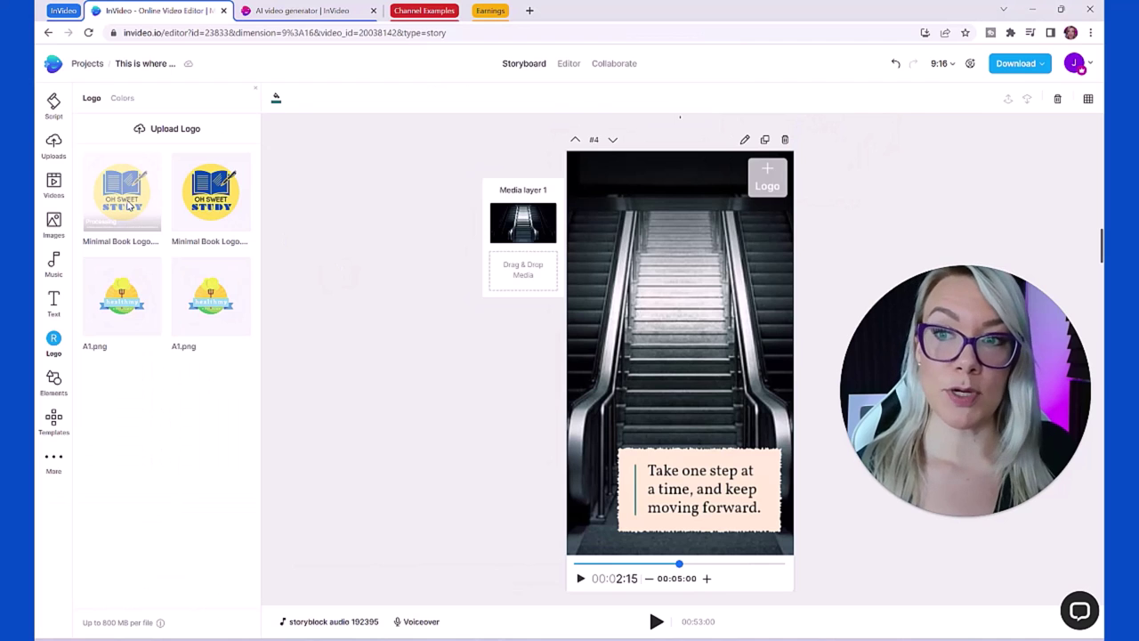
left_click(127, 205)
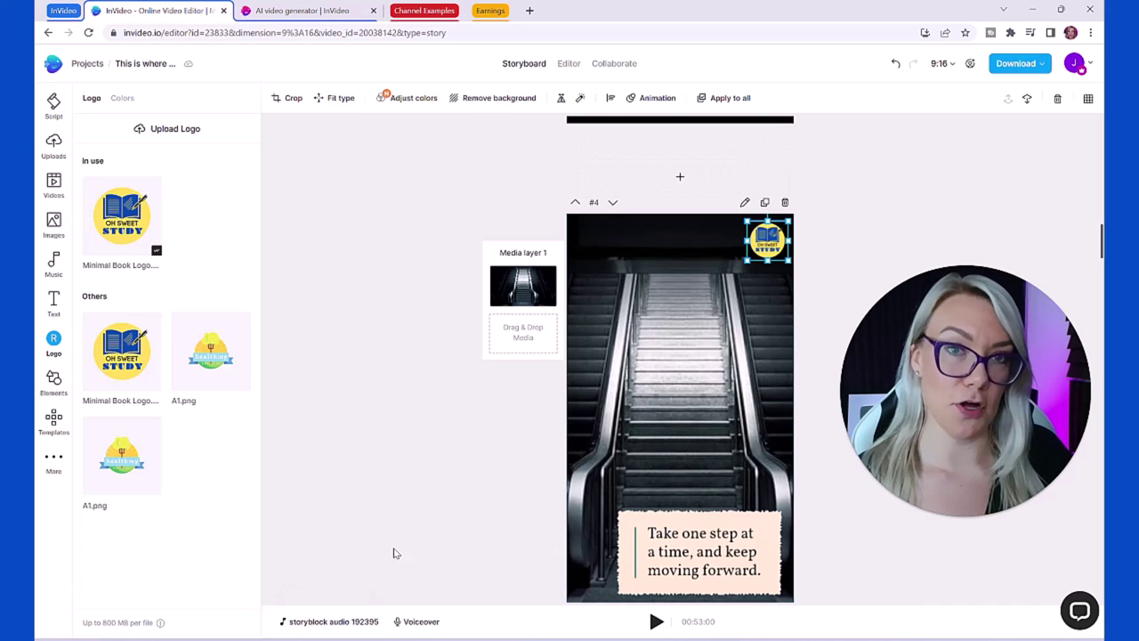
scroll(680, 356, "down", 2)
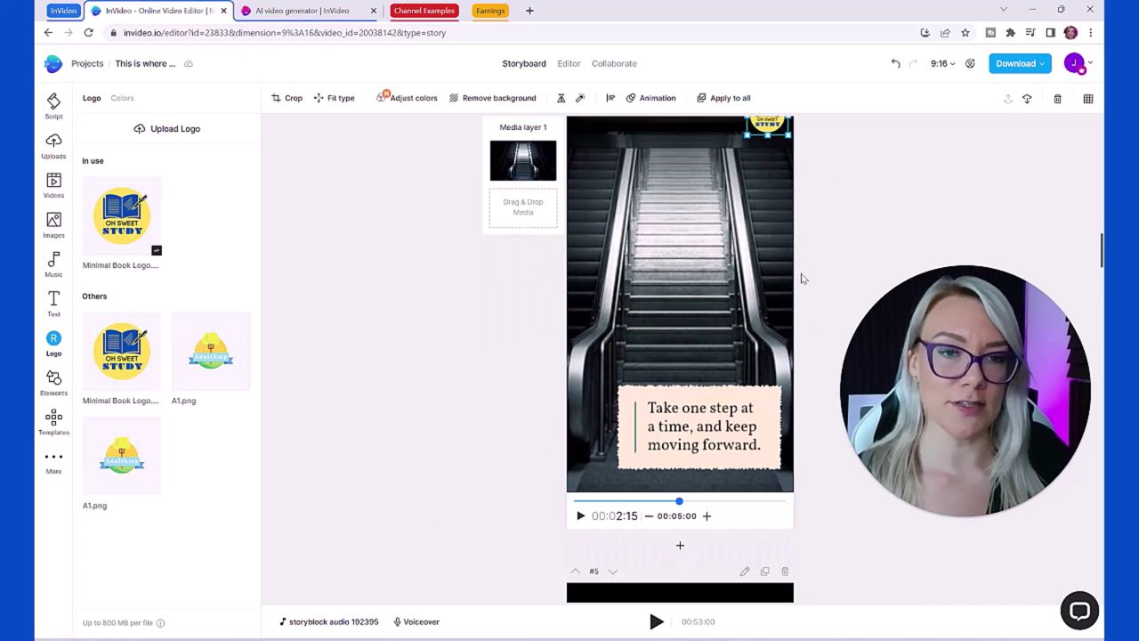
scroll(783, 303, "down", 5)
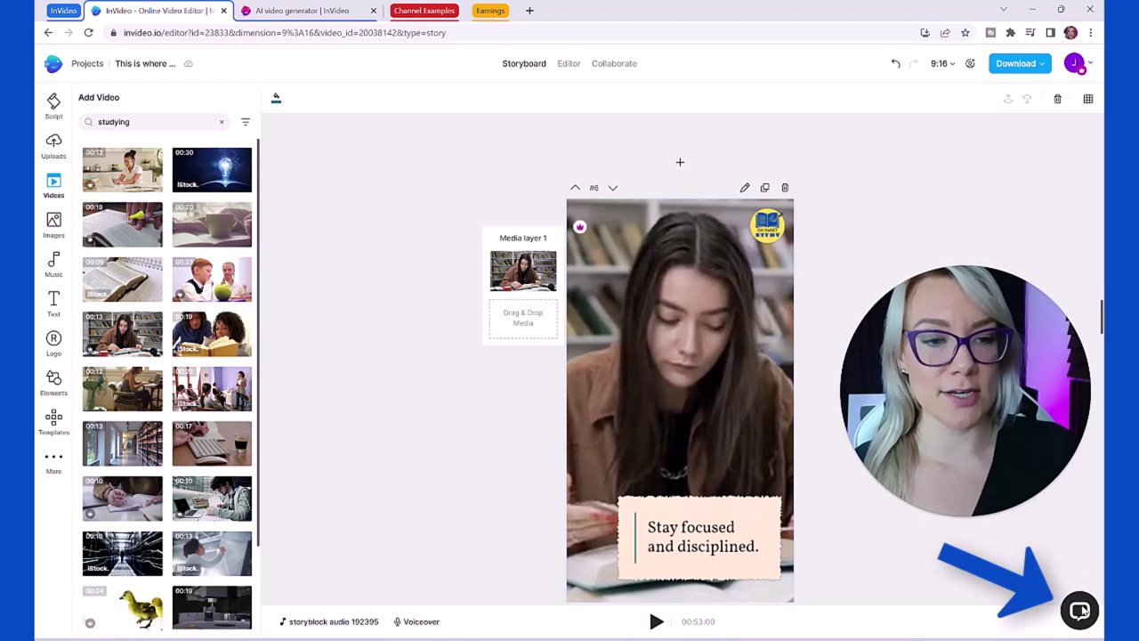
left_click(1081, 612)
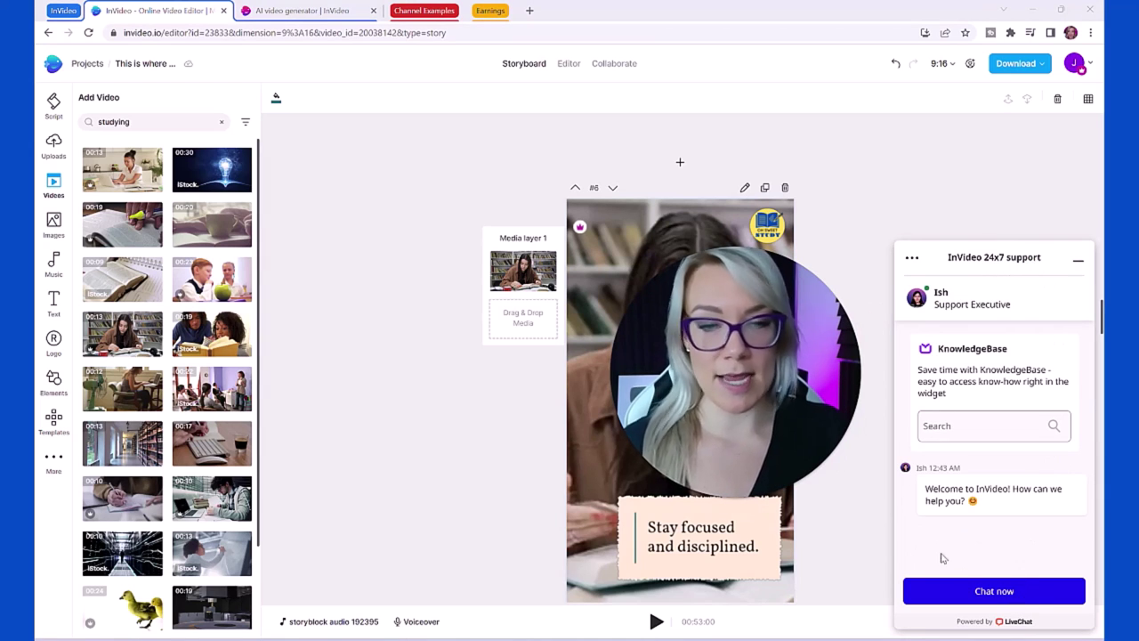
left_click(1079, 268)
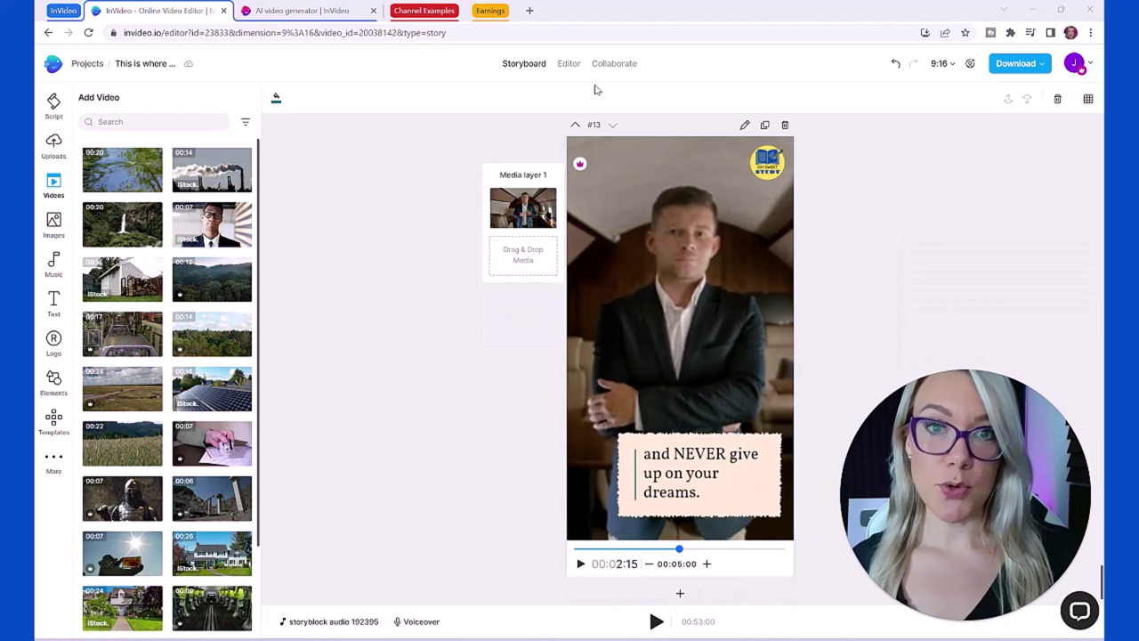
Switch to the timeline view and play the Short from the start, pausing around 00:11
left_click(571, 65)
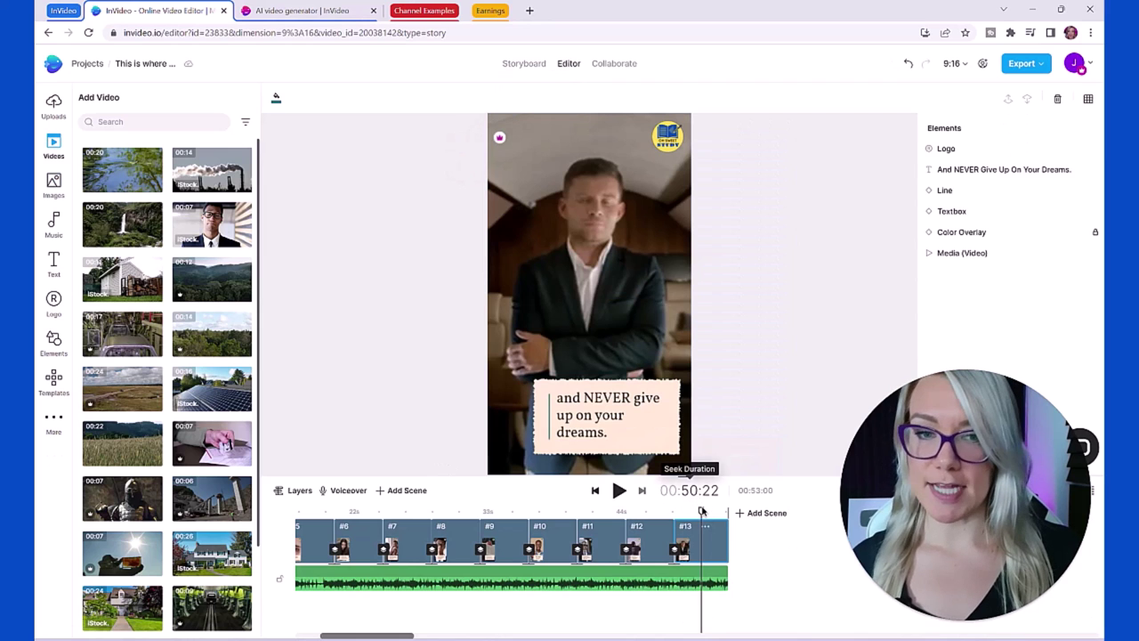
left_click(619, 491)
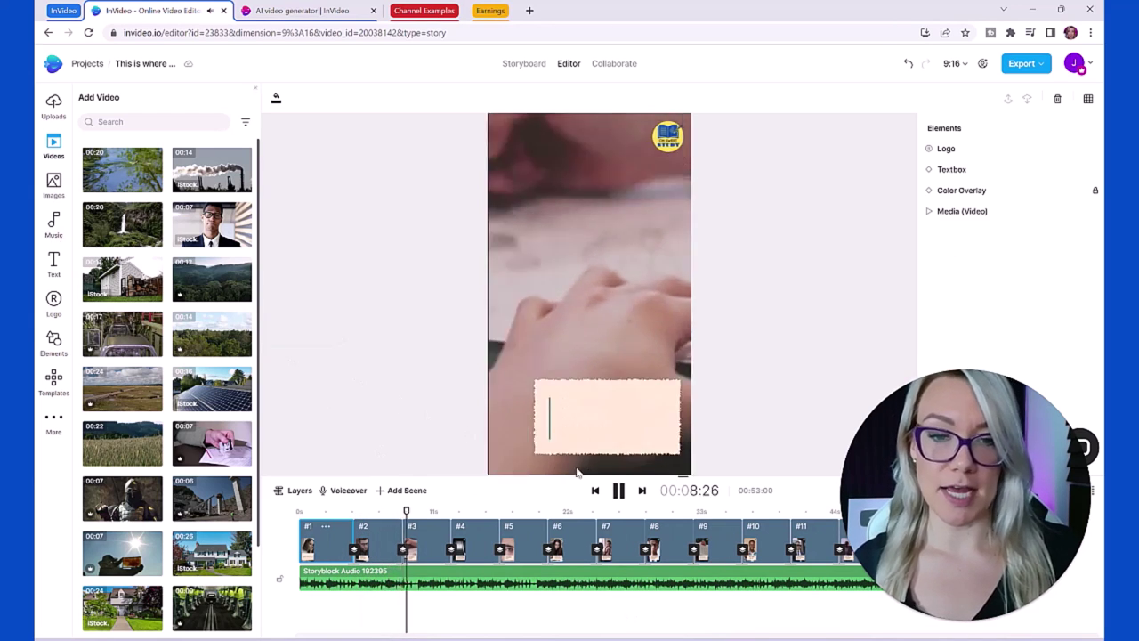
left_click(619, 491)
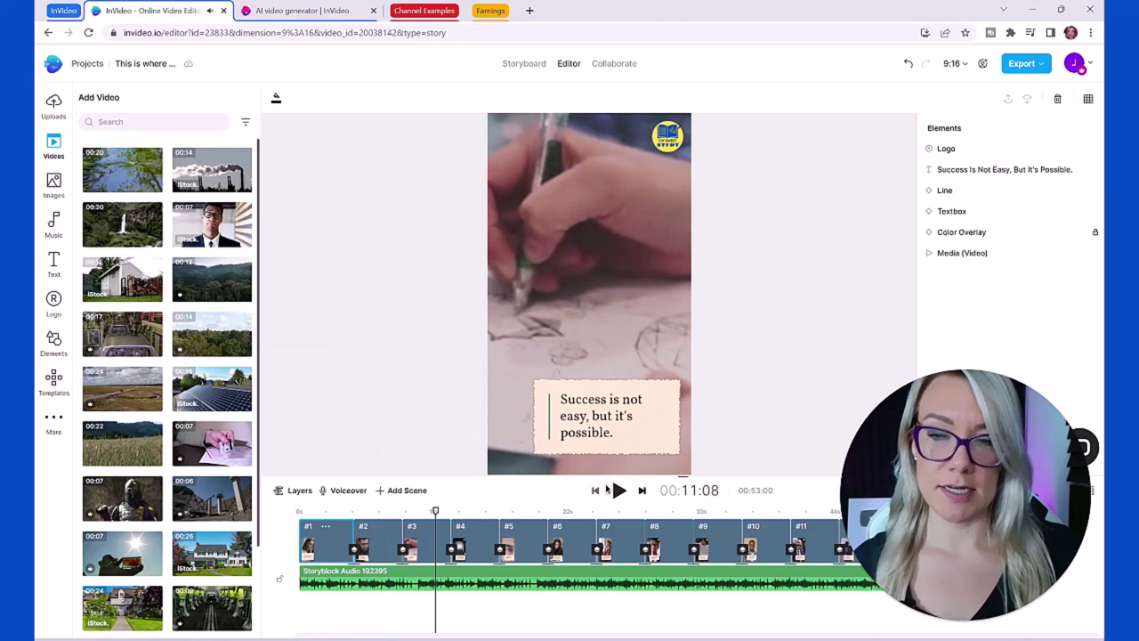
Browse the music library and search it for 'inspirational' tracks
left_click(53, 226)
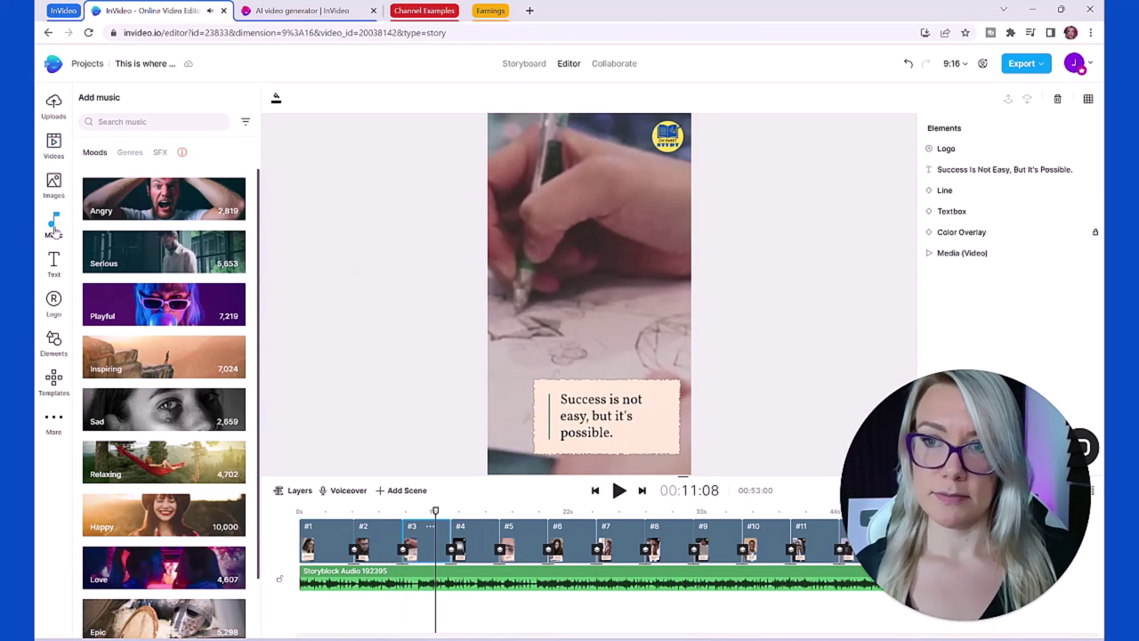
left_click(134, 153)
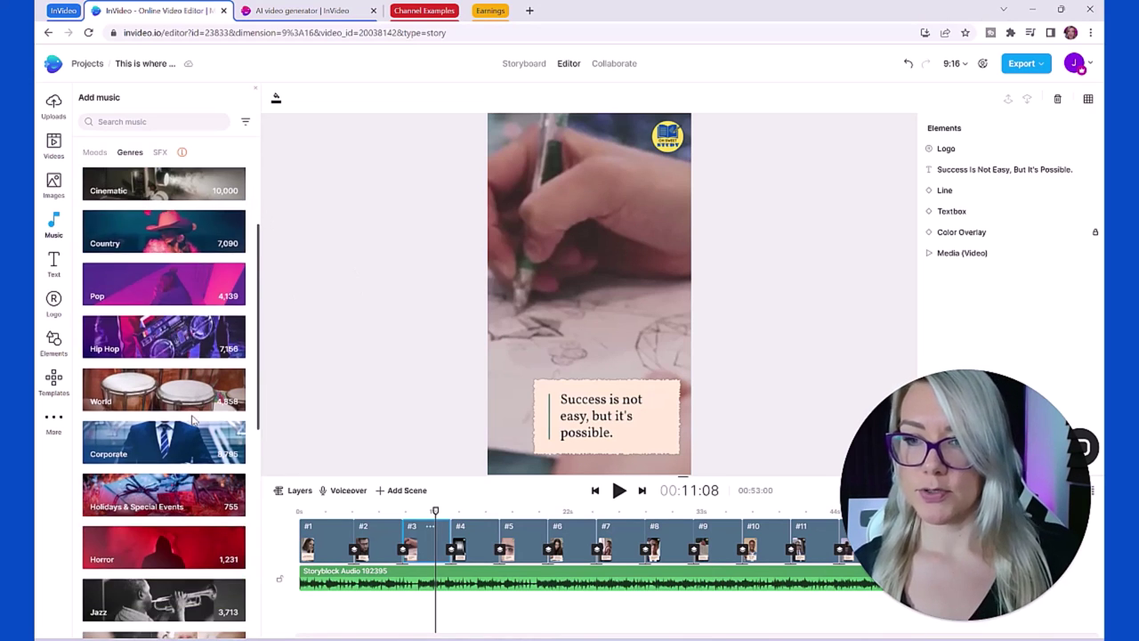
scroll(193, 420, "down", 4)
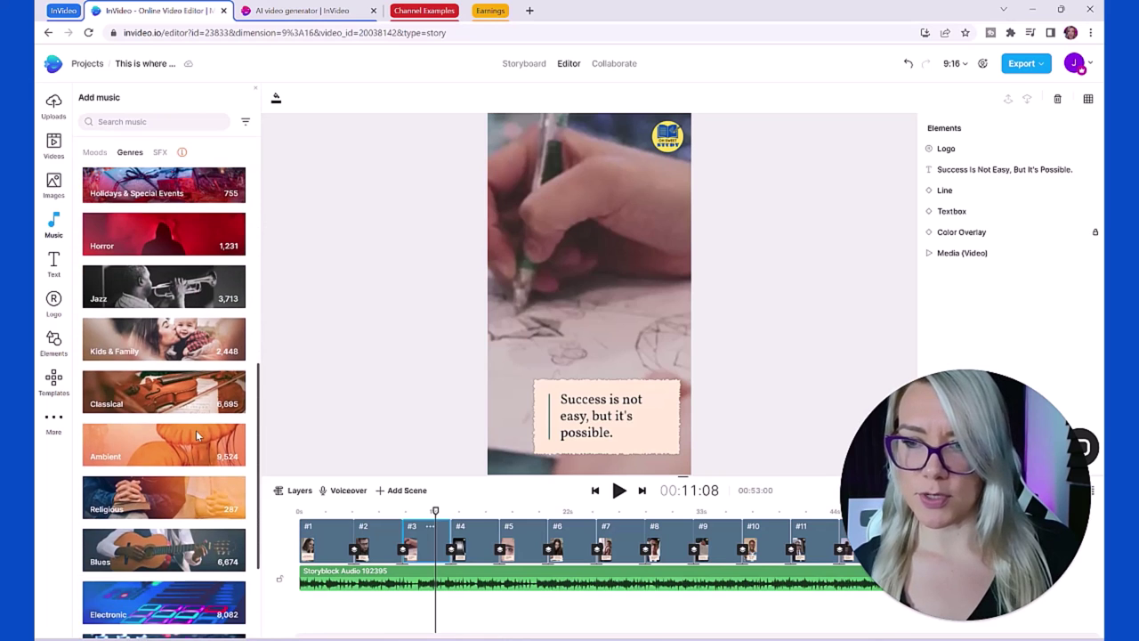
scroll(198, 434, "down", 1)
left_click(125, 121)
type("inspirational")
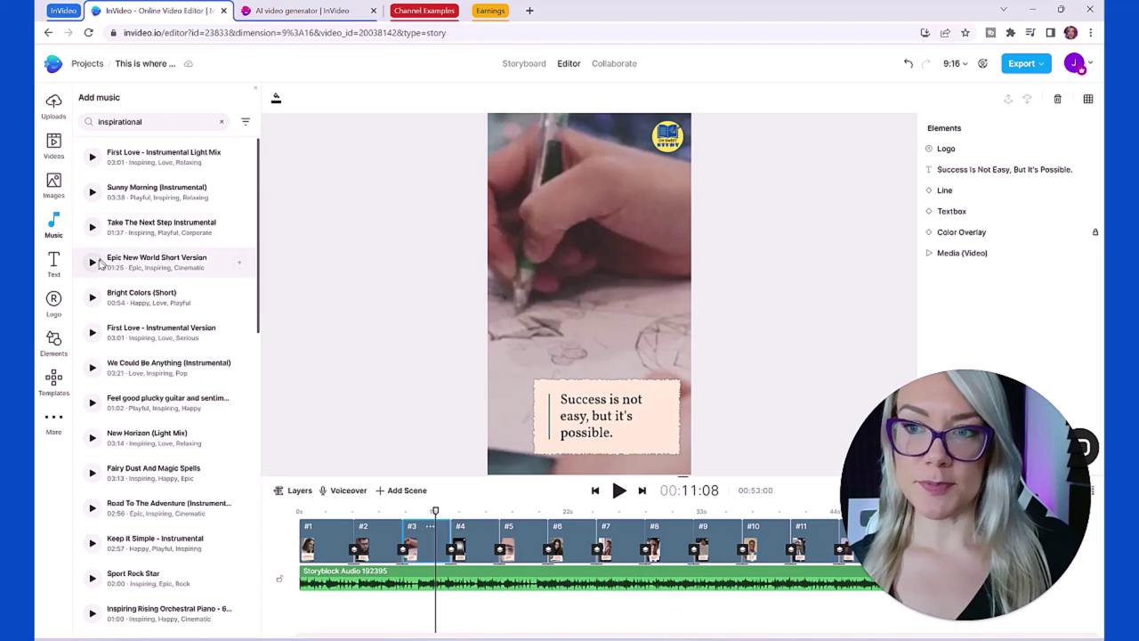
Delete the Storyblock audio track and add Epic New World Short Version in its place
left_click(385, 585)
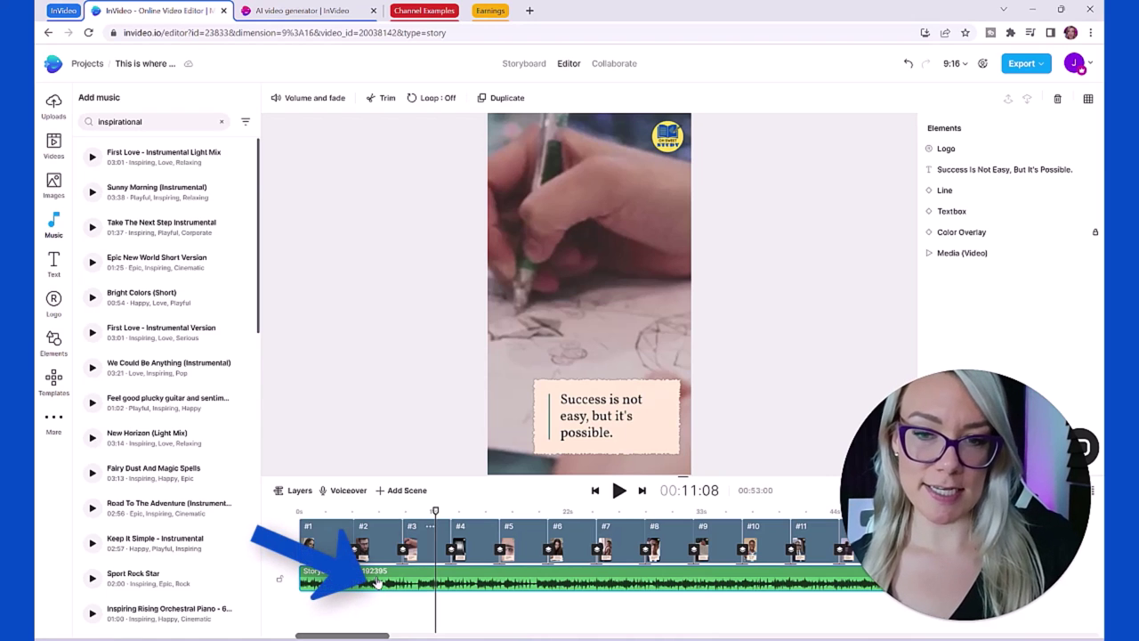
key("Delete")
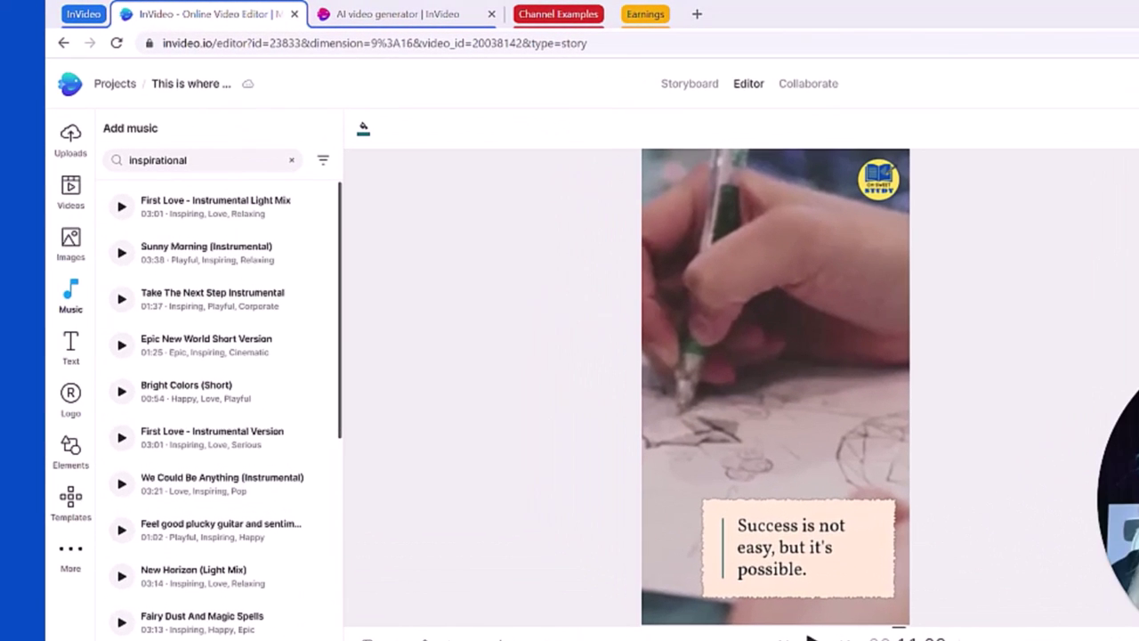
mouse_move(293, 348)
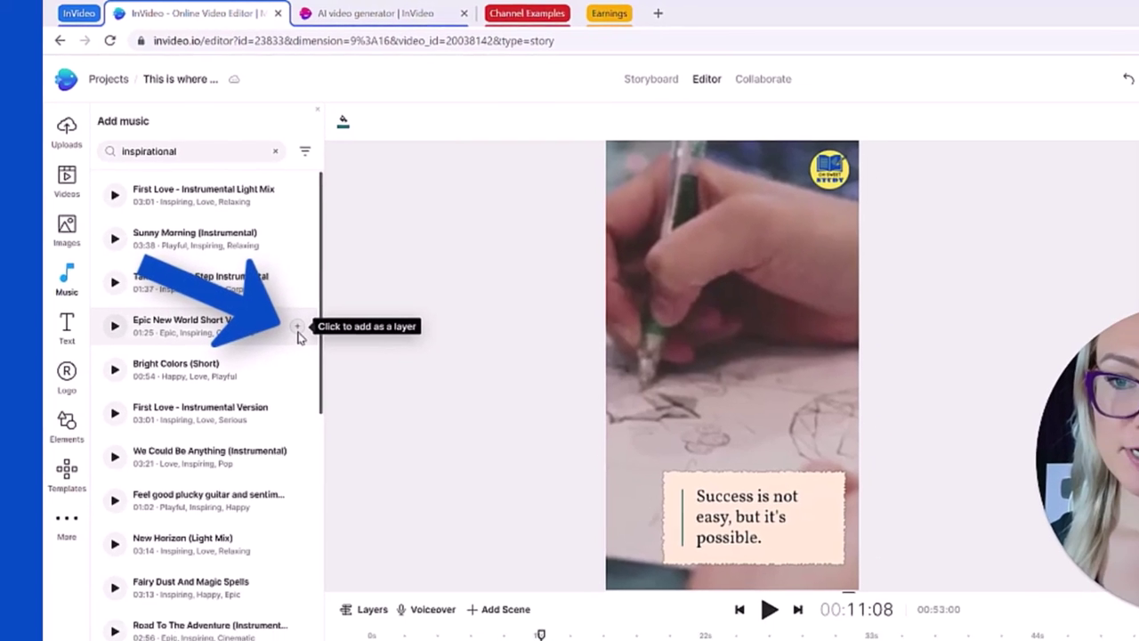
left_click(297, 327)
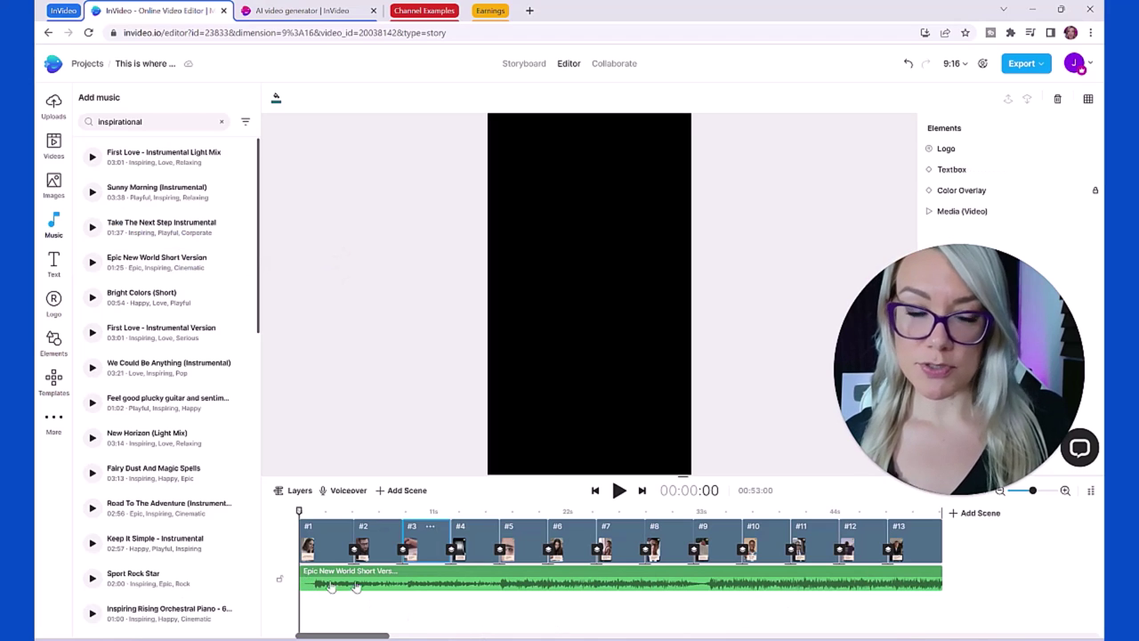
left_click(931, 584)
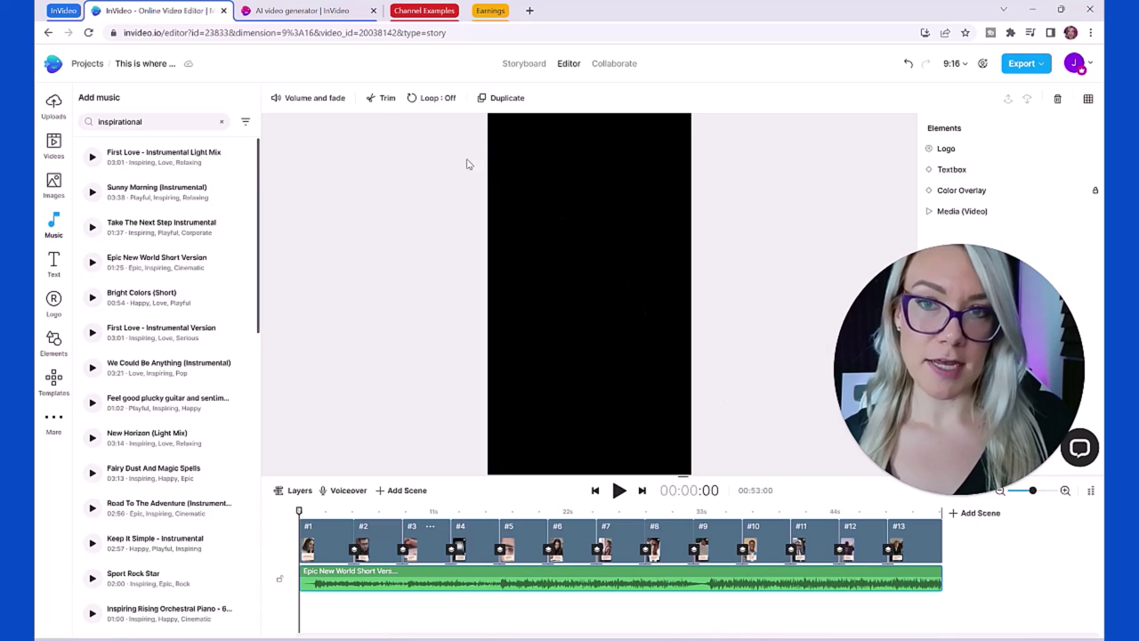
Lower the Epic New World music volume to -10.8 dB and play the video with it
left_click(314, 98)
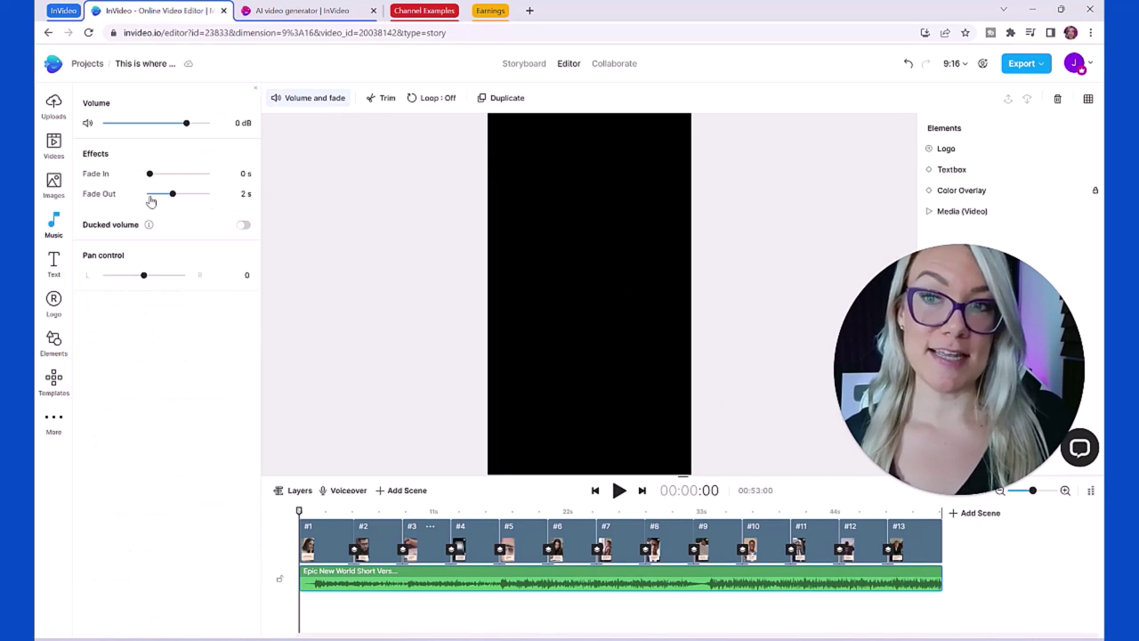
mouse_move(186, 123)
left_mouse_down()
mouse_move(150, 127)
mouse_move(171, 125)
left_mouse_up()
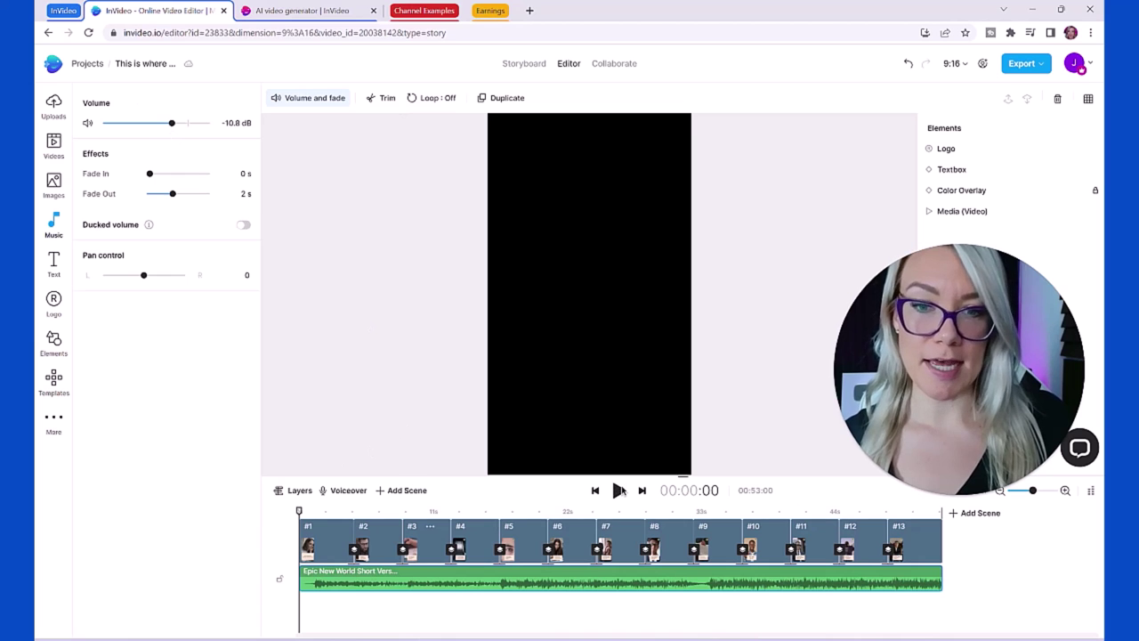
left_click(620, 490)
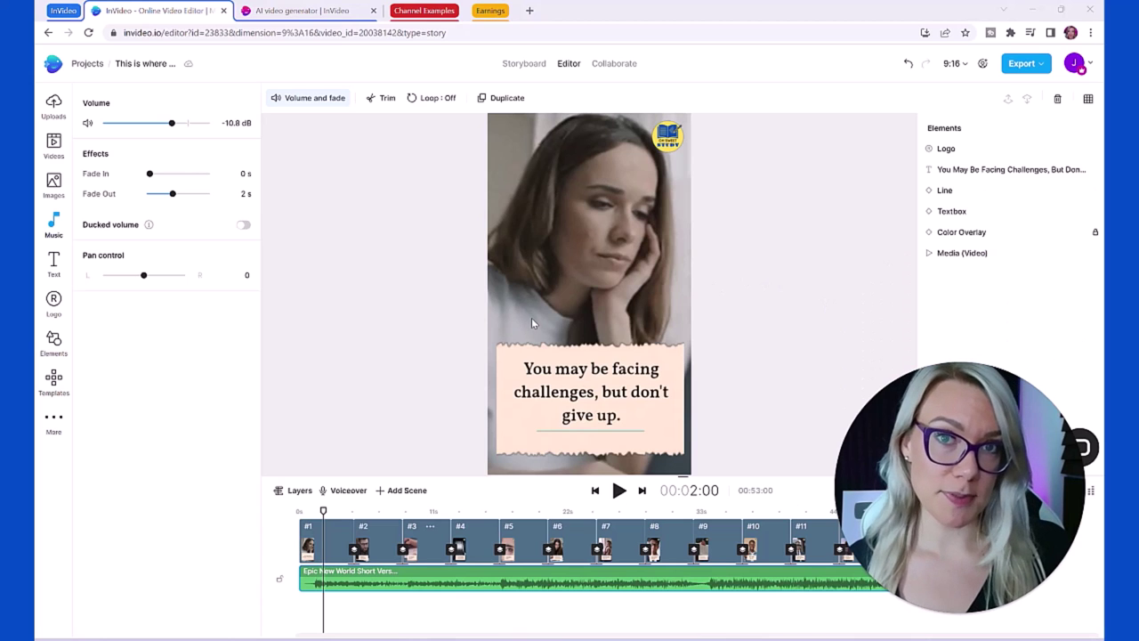
Export the Short at 1080p quality
left_click(1043, 70)
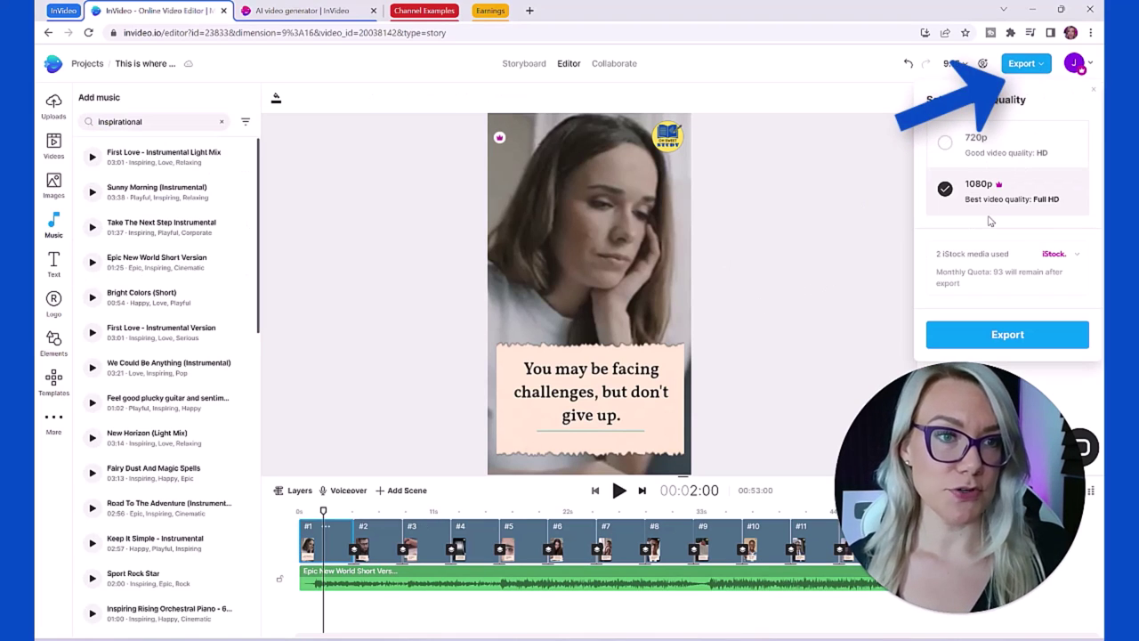
left_click(1009, 335)
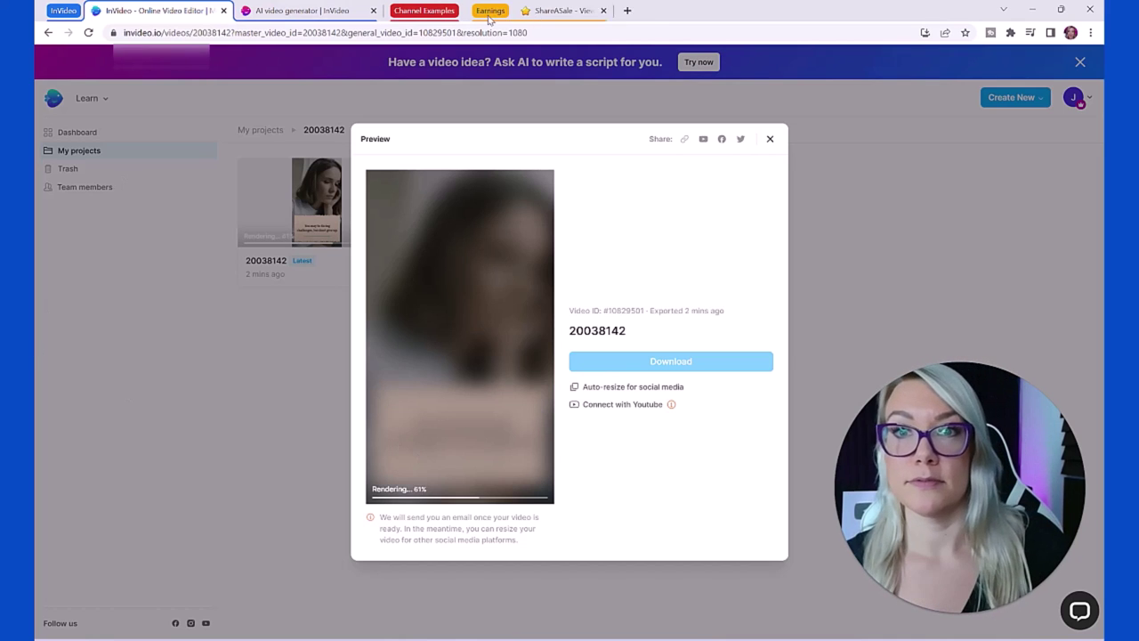
Search ShareASale merchants for 'fitness app' and open Bodybuilding.com's BodyFit Fitness App product match
left_click(566, 10)
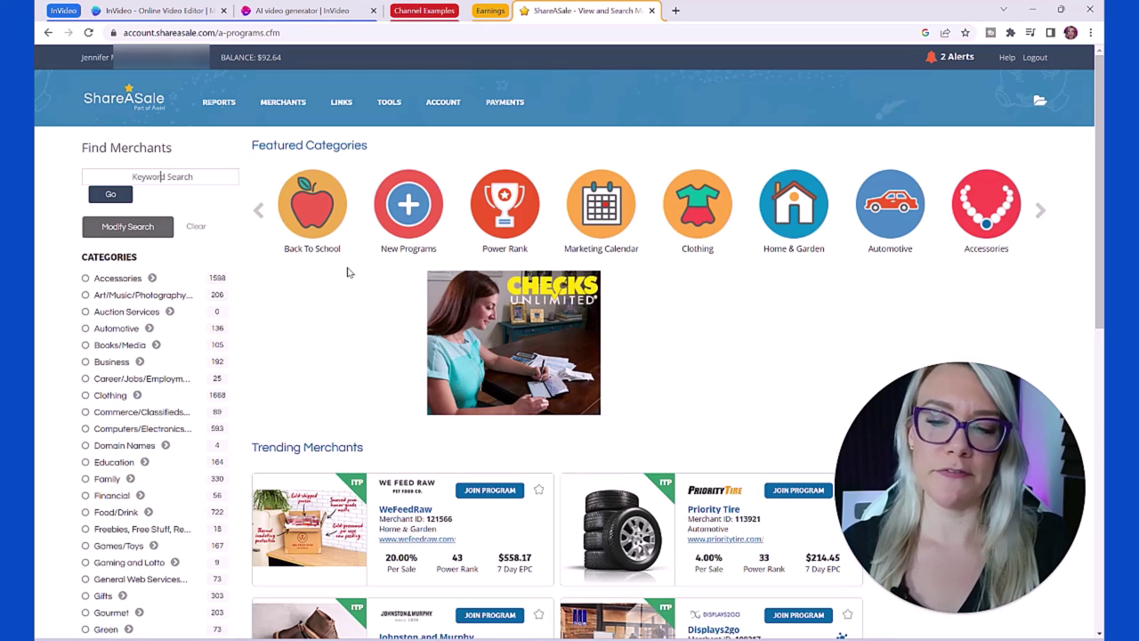
type("fitness")
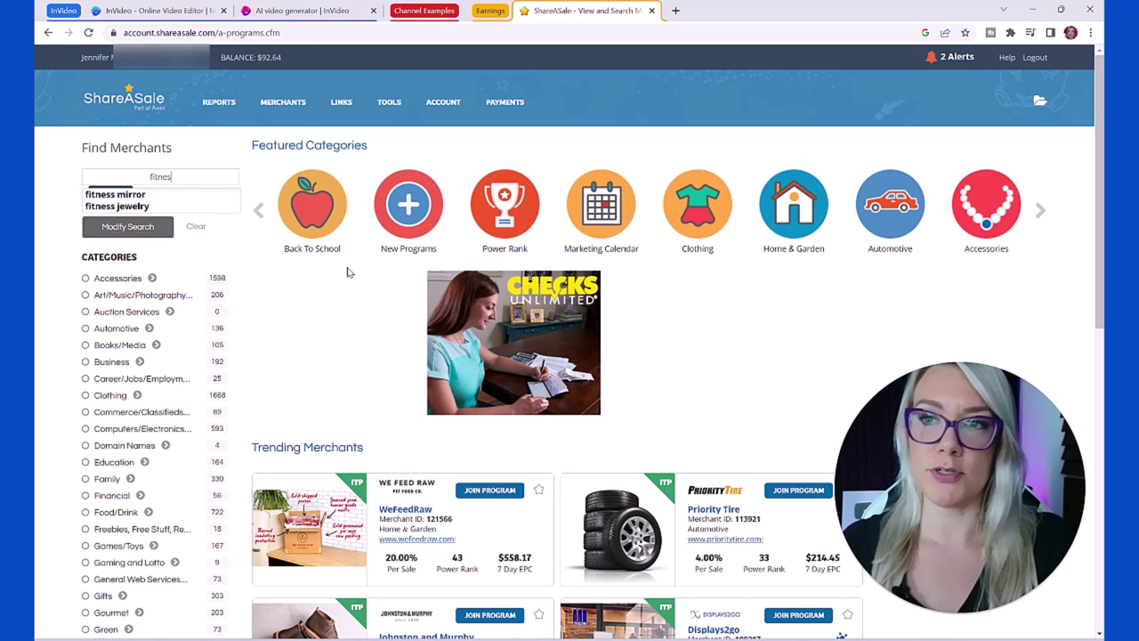
left_click(108, 205)
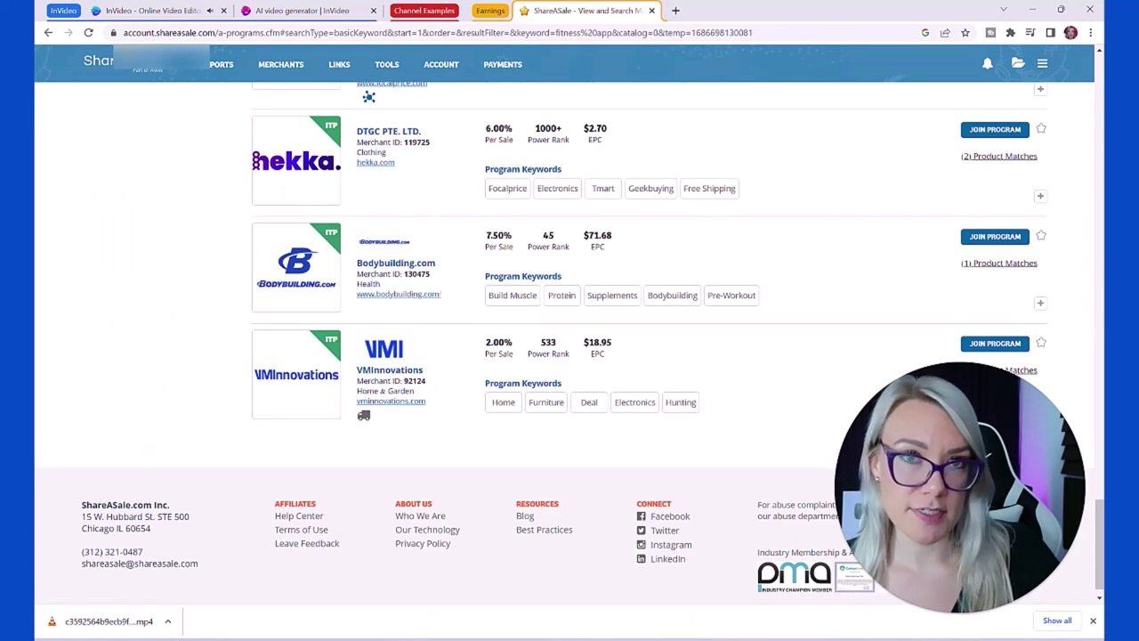
left_click(976, 266)
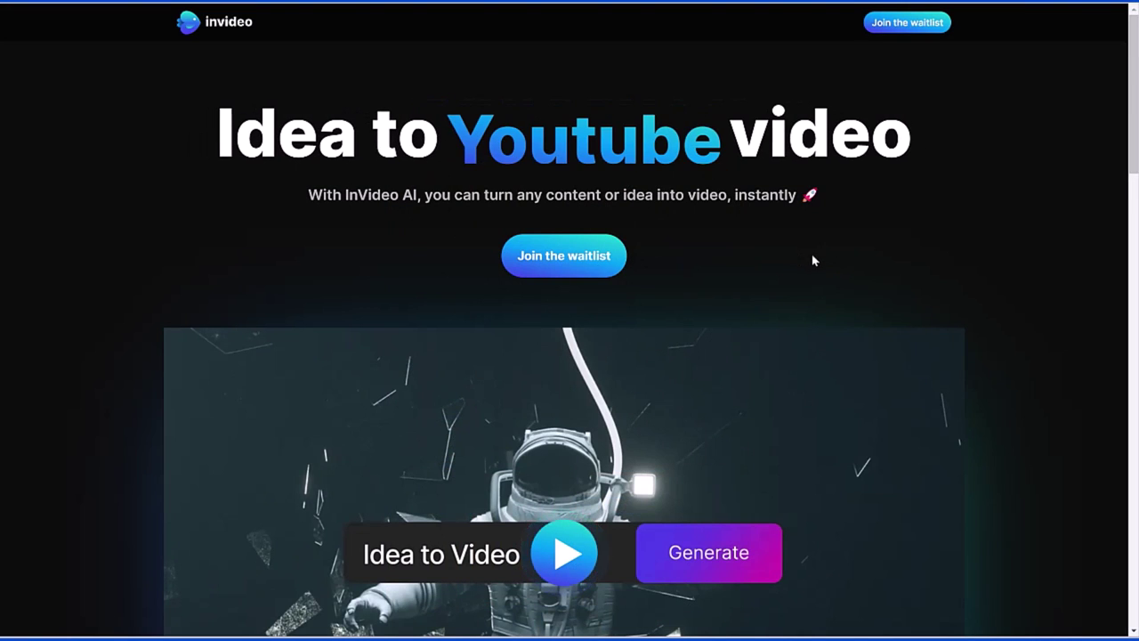
Play the sneak-peek demo video further down the InVideo AI landing page
scroll(811, 266, "down", 5)
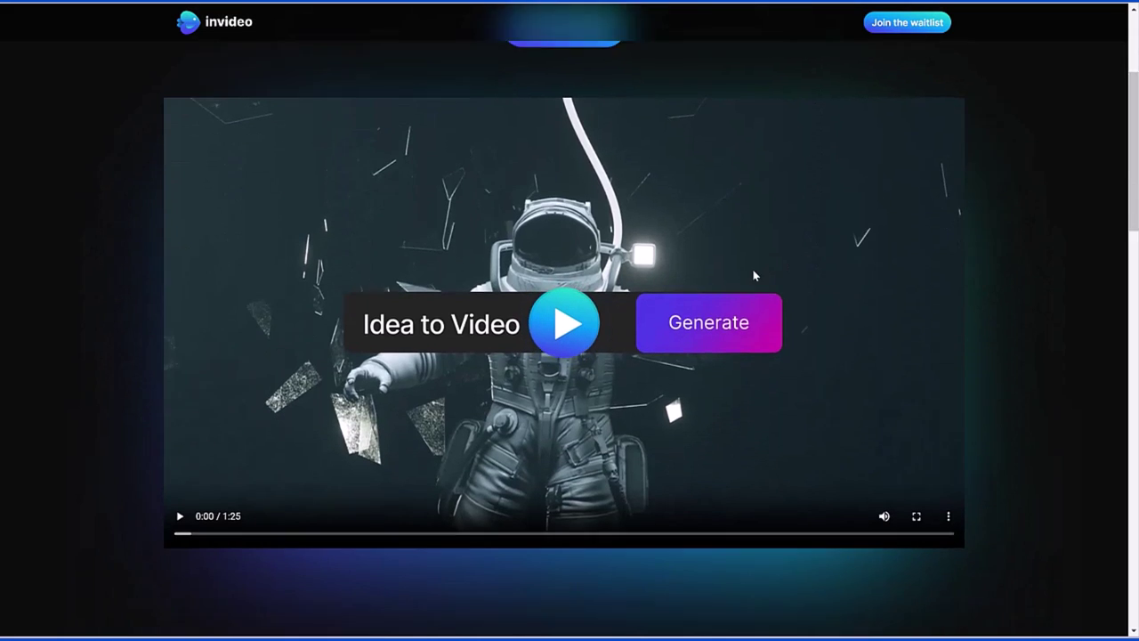
scroll(753, 277, "down", 5)
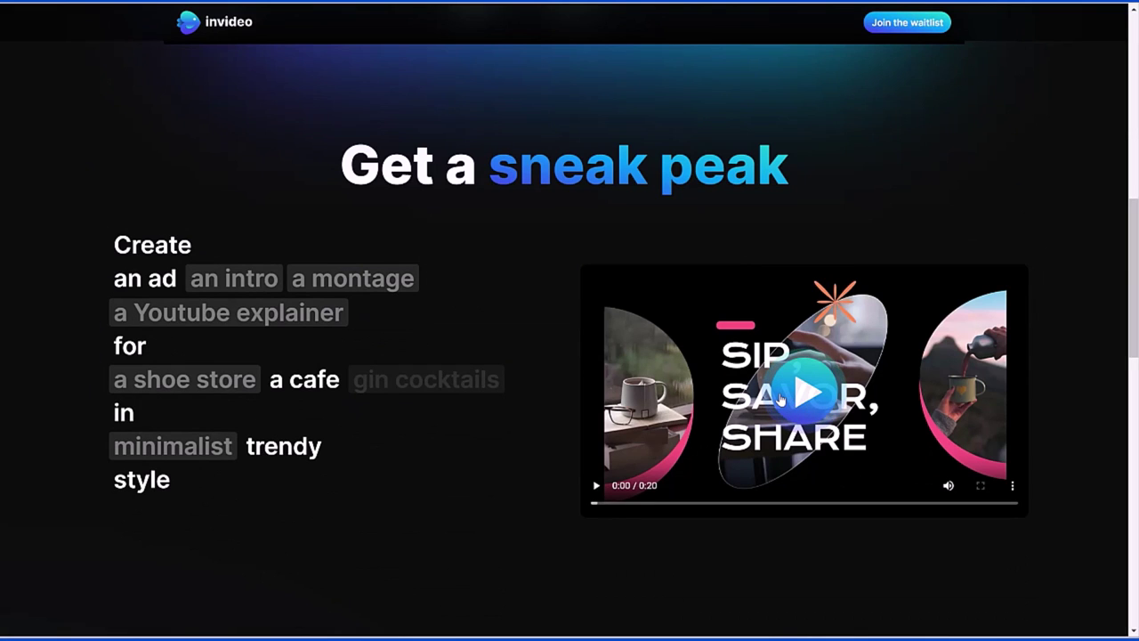
left_click(784, 402)
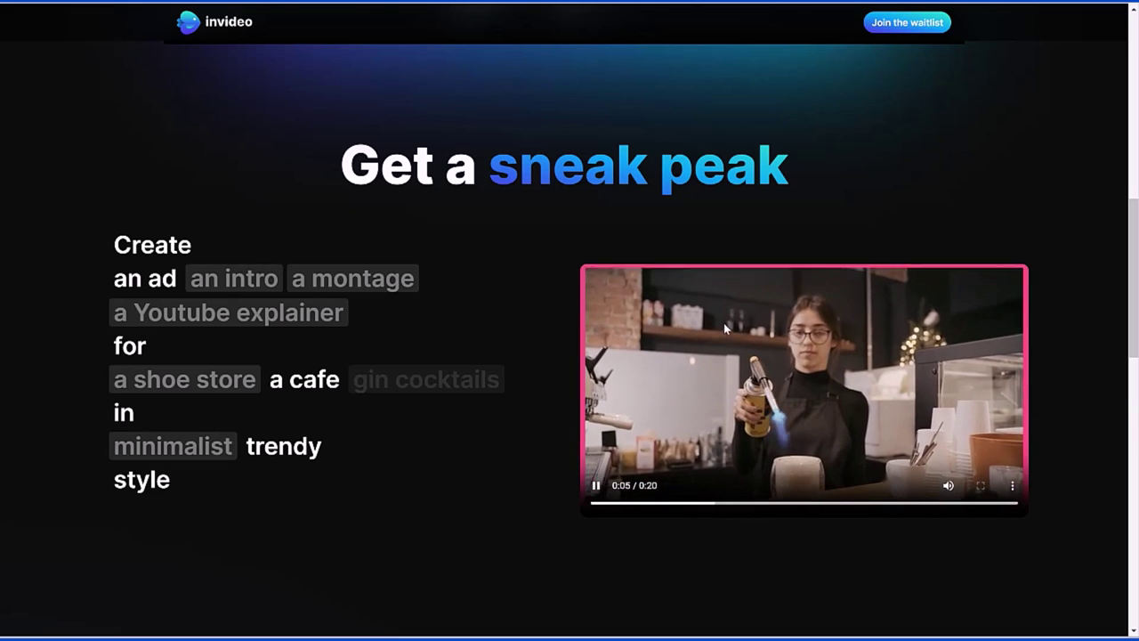
Look over the FAQ section, then start the 1:25 Idea to Video hero video
scroll(845, 347, "down", 5)
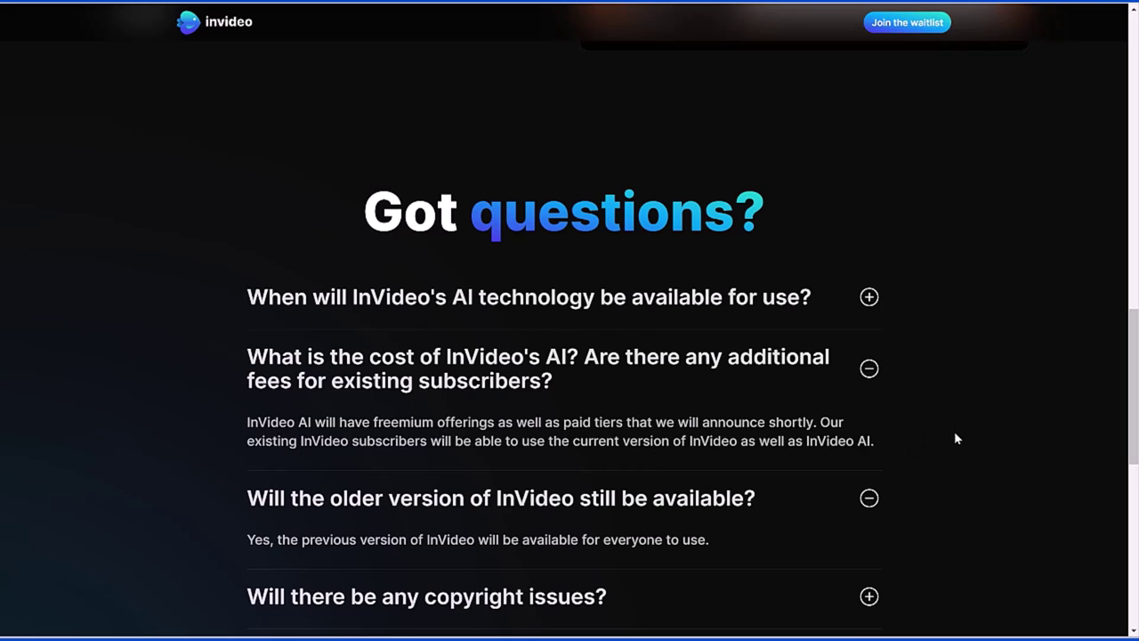
scroll(956, 439, "down", 1)
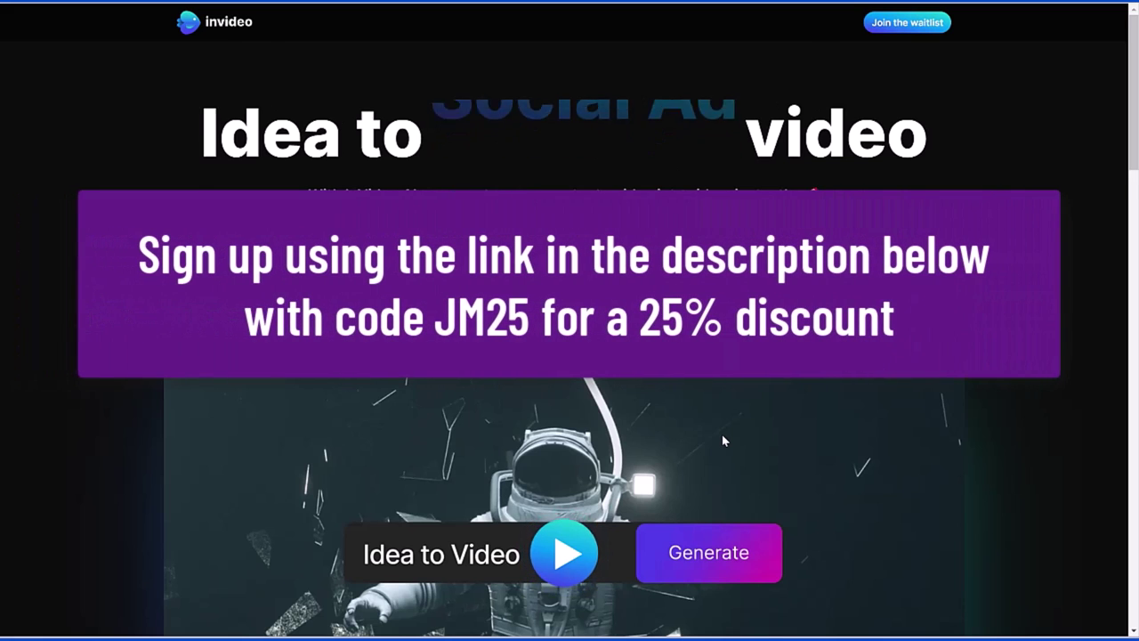
scroll(552, 514, "down", 1)
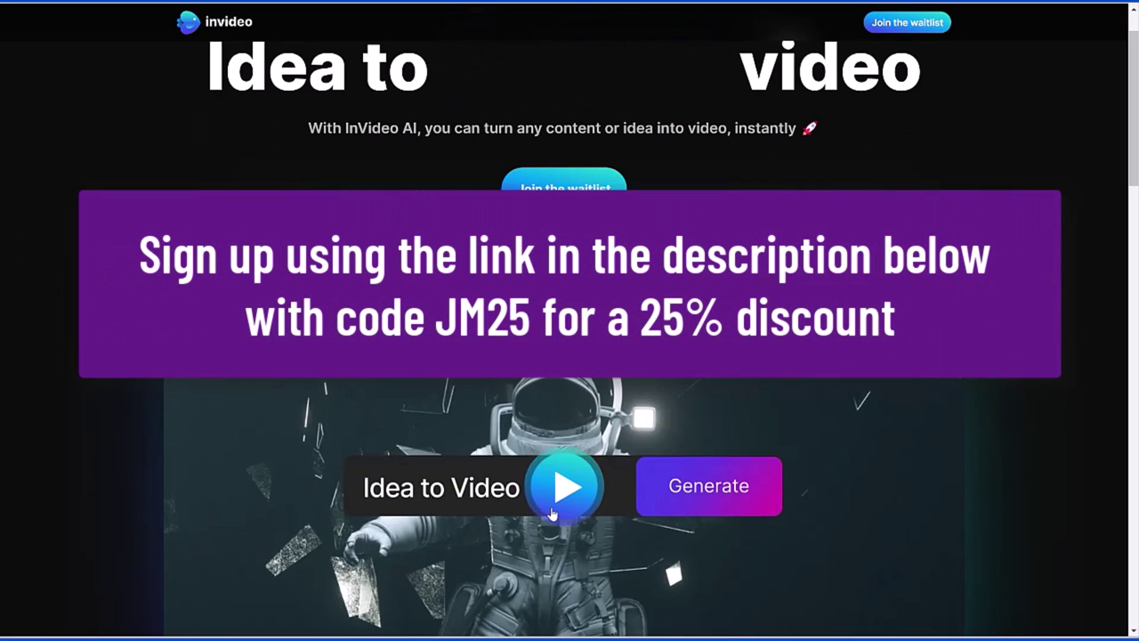
left_click(551, 513)
scroll(654, 452, "down", 2)
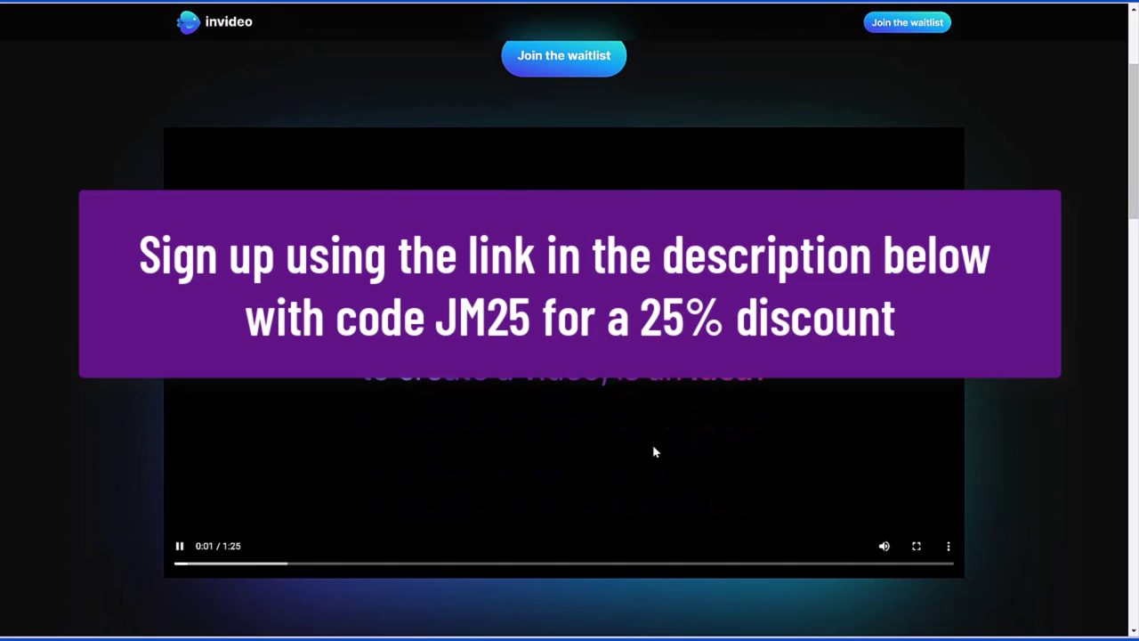